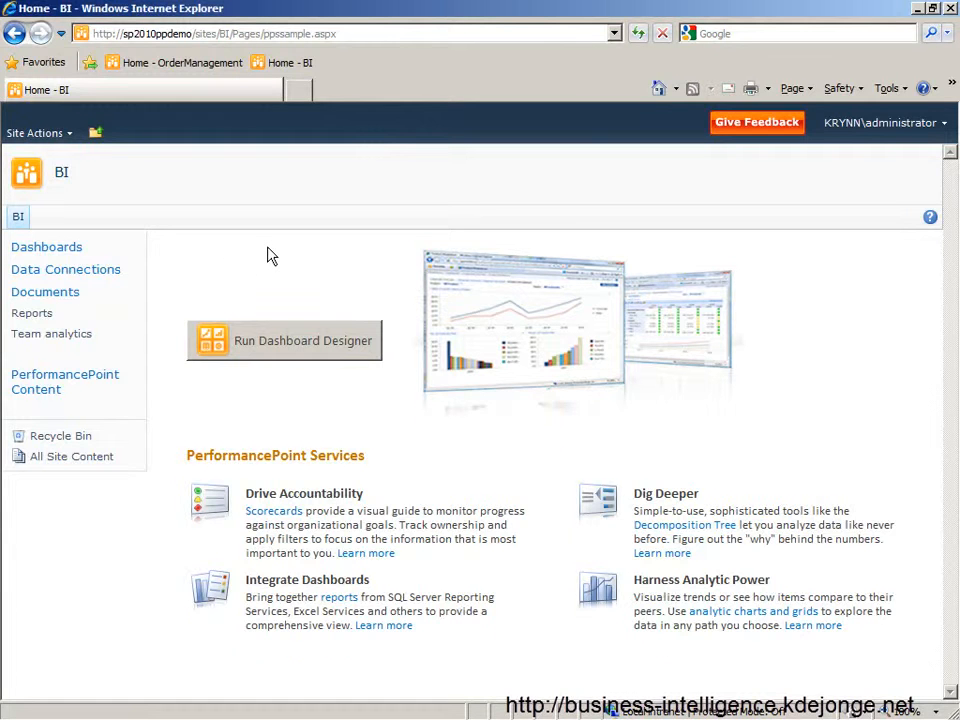
Launch Dashboard Designer from the BI site and create an Analysis Services data source under Data Connections.
click(257, 324)
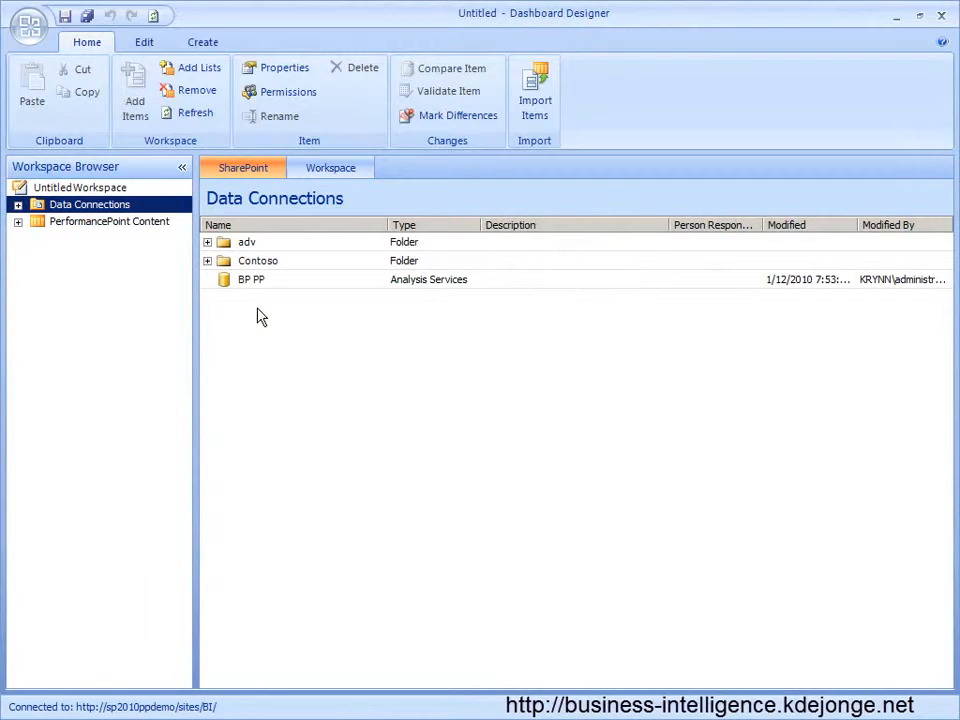
right_click(62, 204)
click(95, 216)
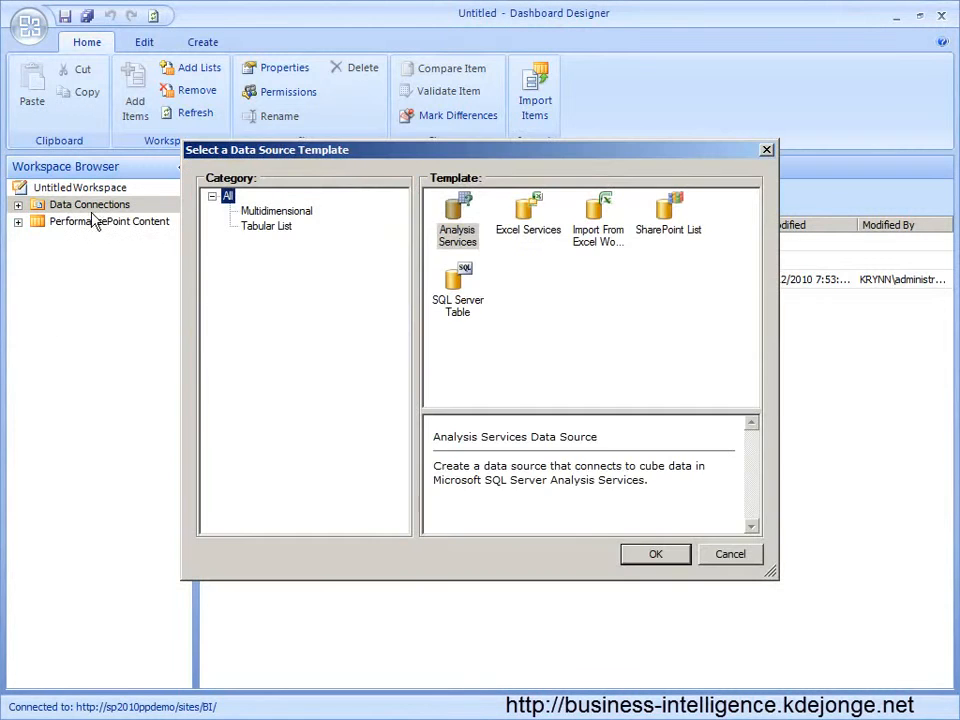
double_click(458, 234)
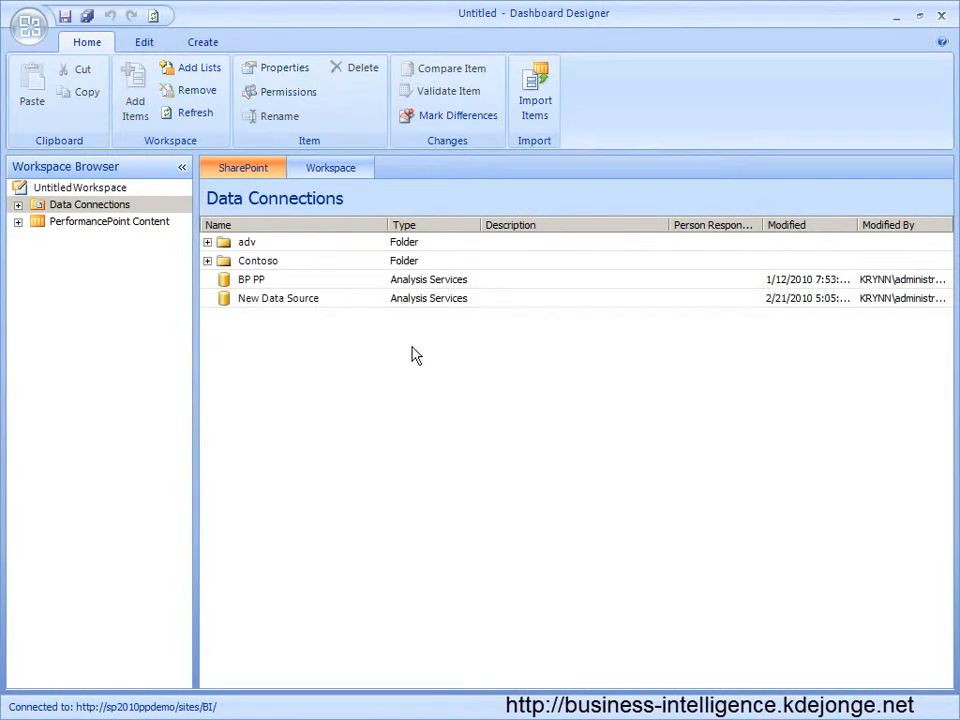
Connect the new data source to server .\sql2008r2 with per-user identity, database Adventure Works DW 2008R2 and cube Adventure Works.
click(348, 276)
text(.)
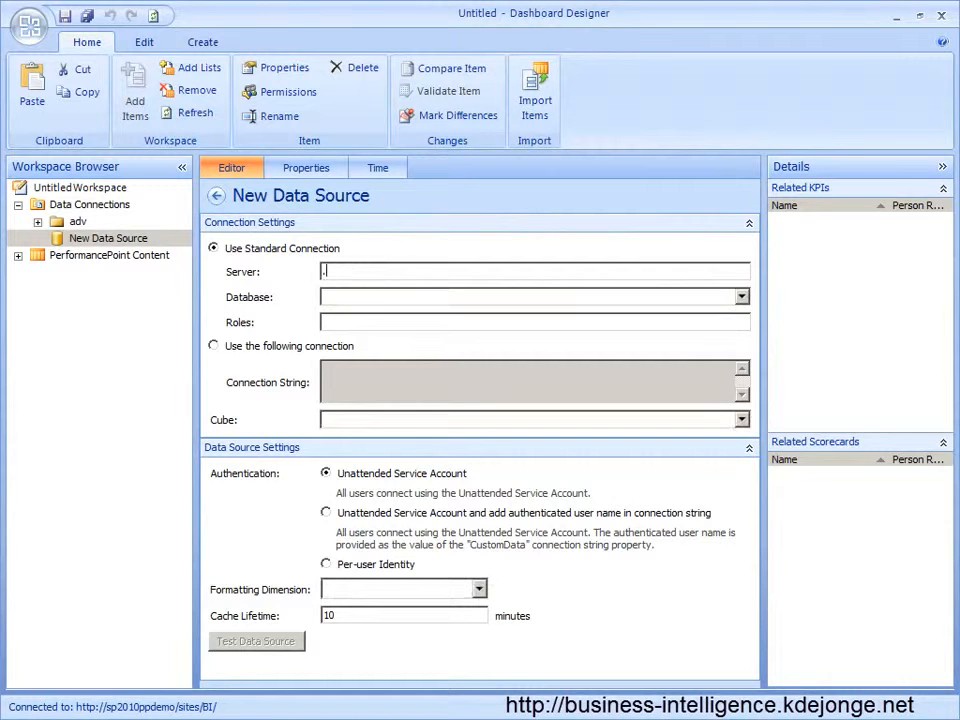
text(\sql2008r2)
click(325, 564)
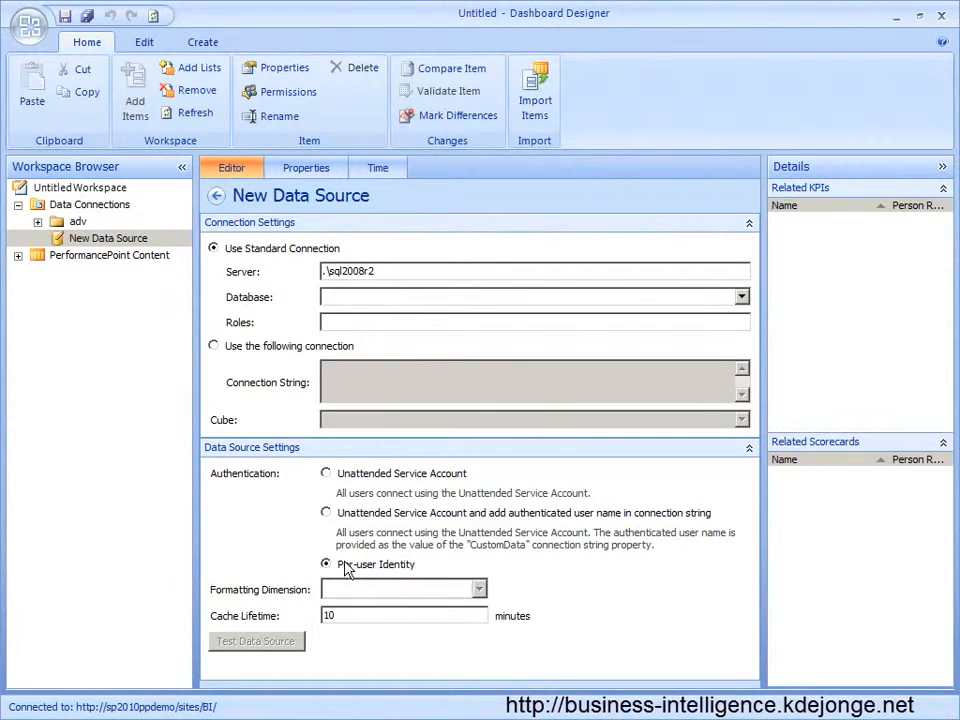
click(742, 297)
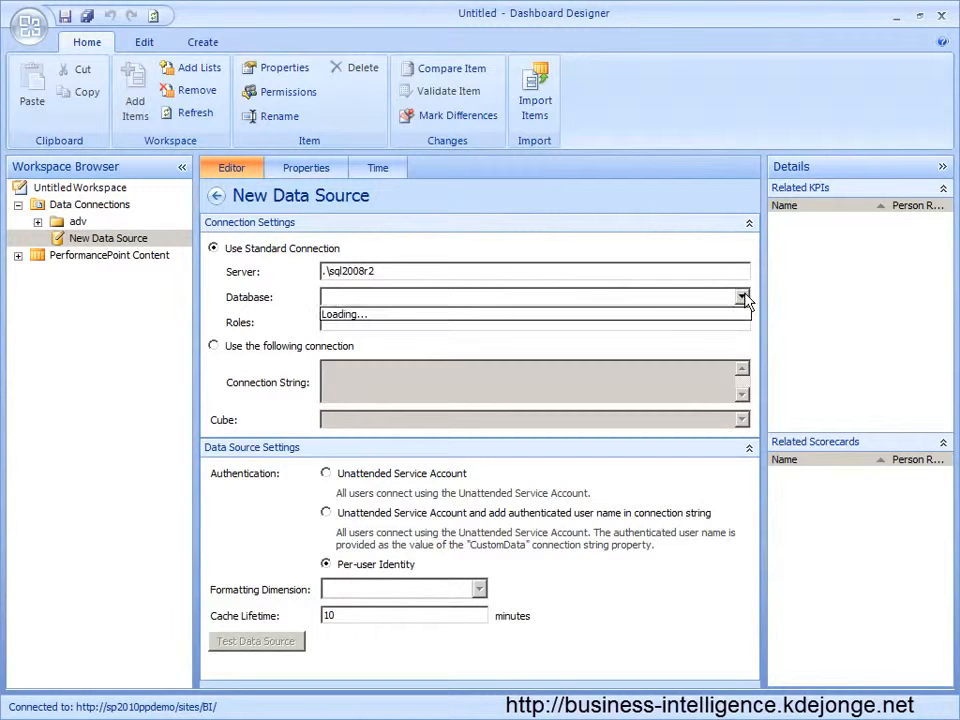
click(718, 443)
click(740, 421)
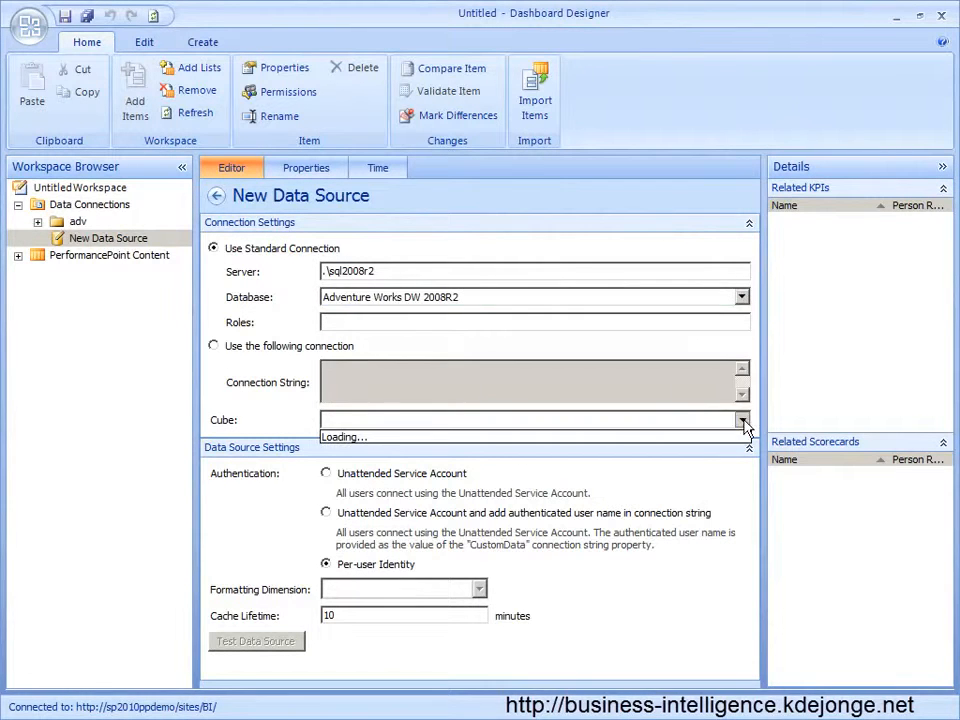
click(405, 437)
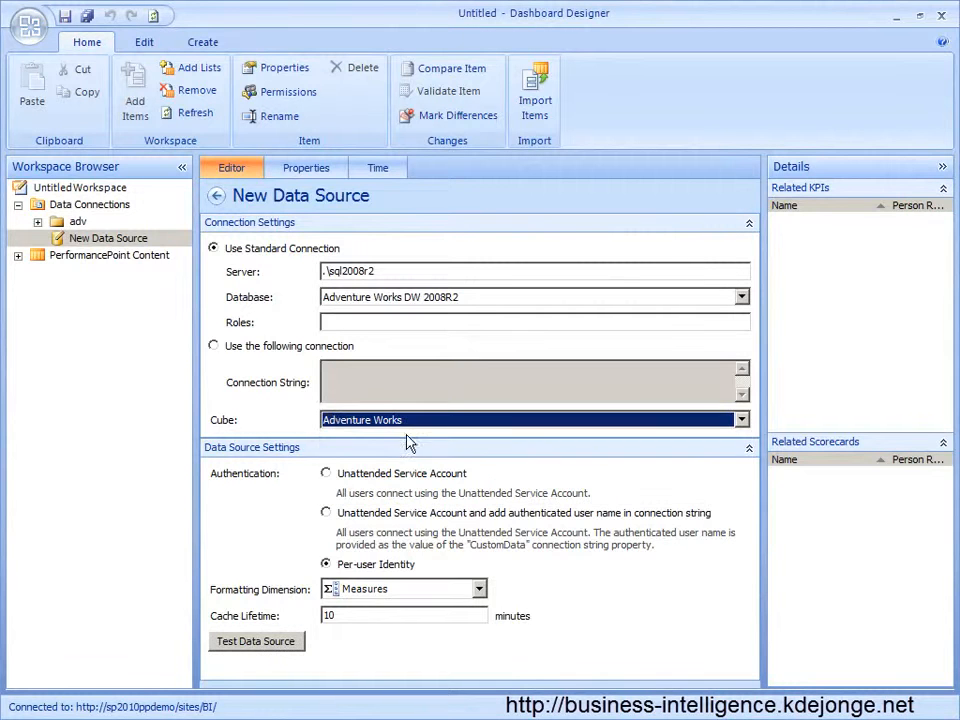
Rename the new data source as Adv Time demo.
click(307, 170)
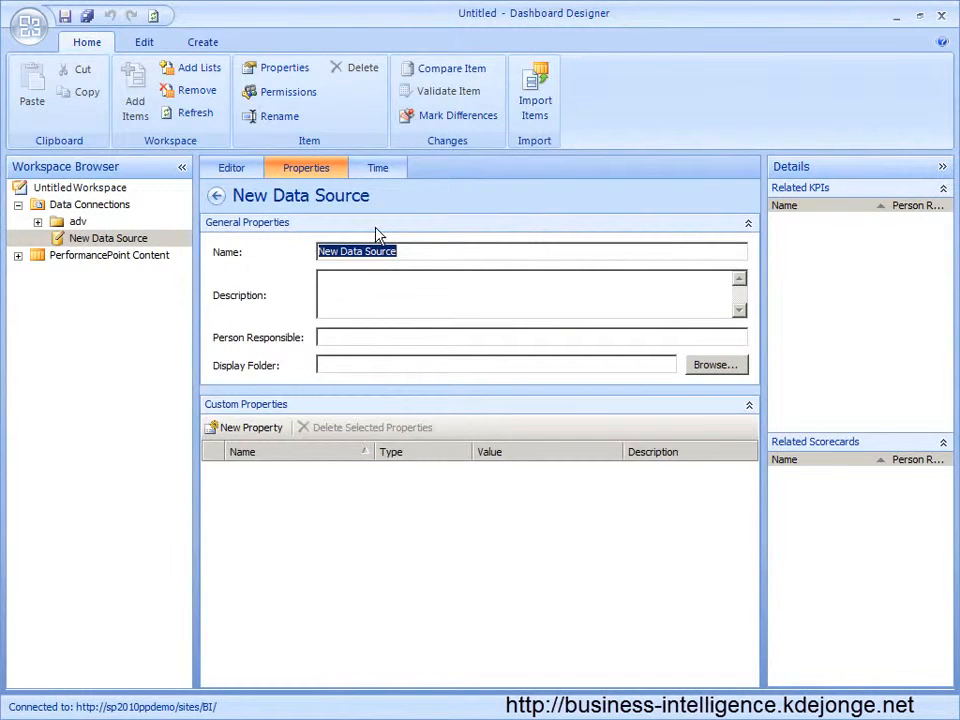
text(Adv Time demo)
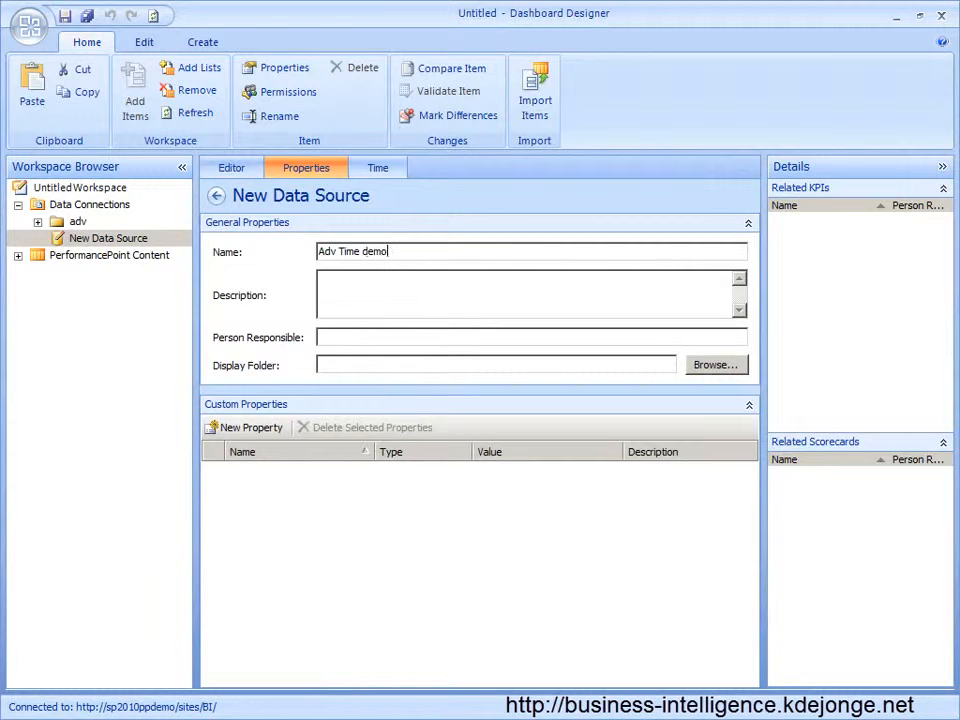
Set the time dimension of the Adv Time demo data source to Date.Date.Calendar.
click(393, 175)
click(315, 263)
scroll(321, 364, down, 5)
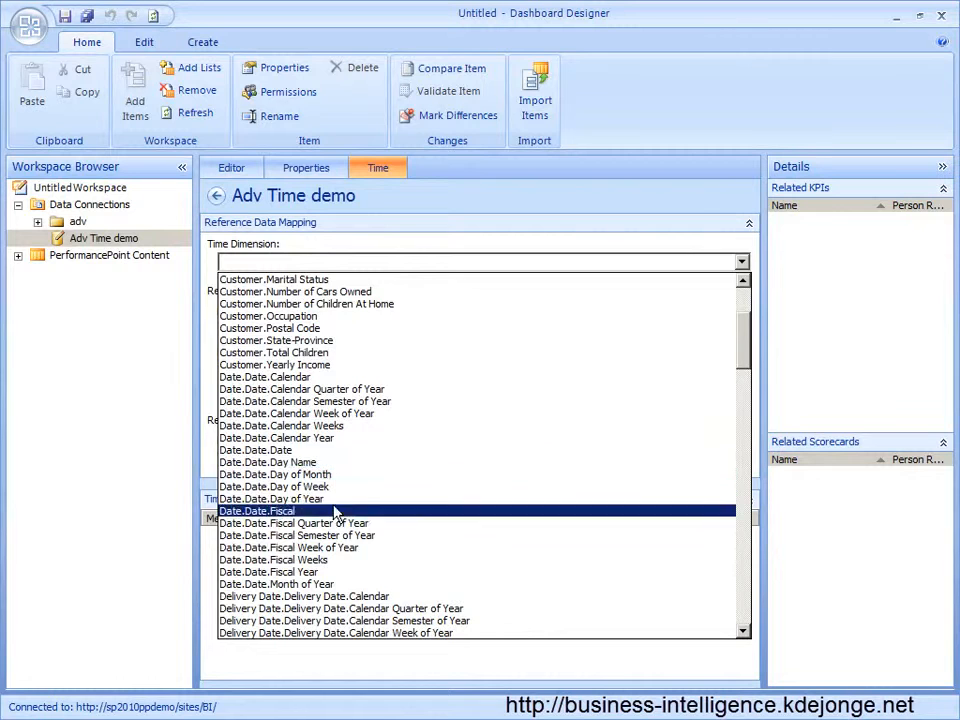
click(326, 451)
click(276, 540)
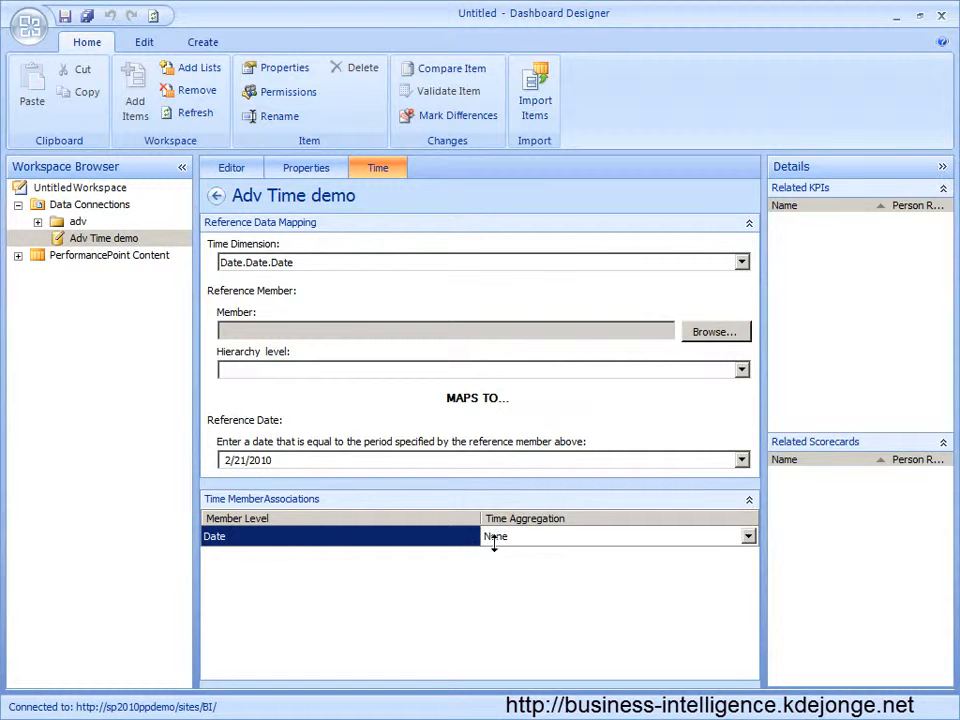
click(741, 262)
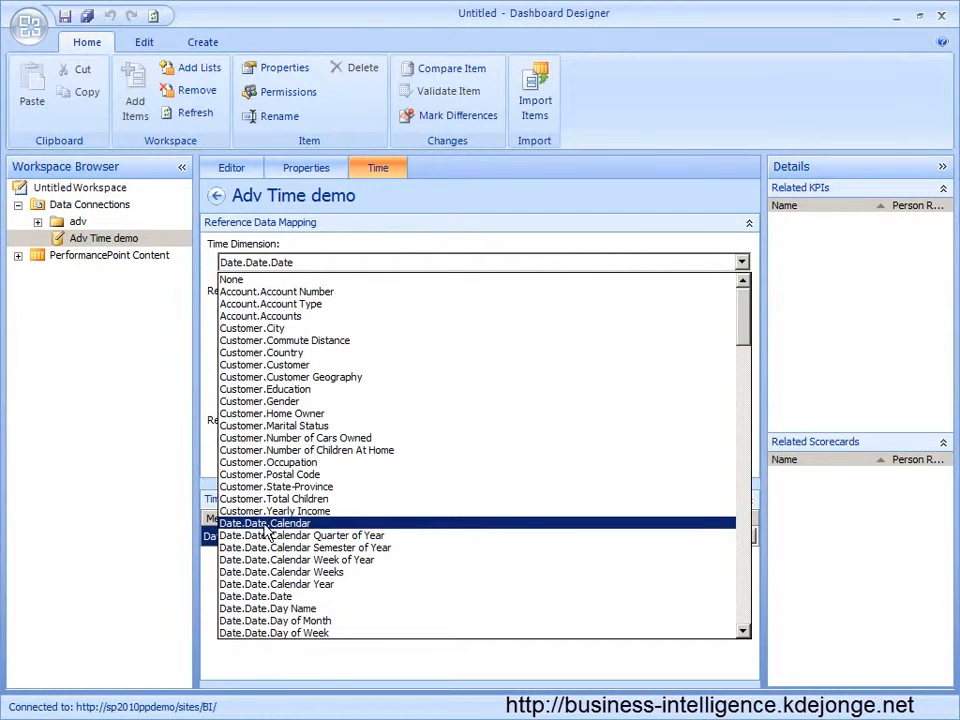
click(288, 533)
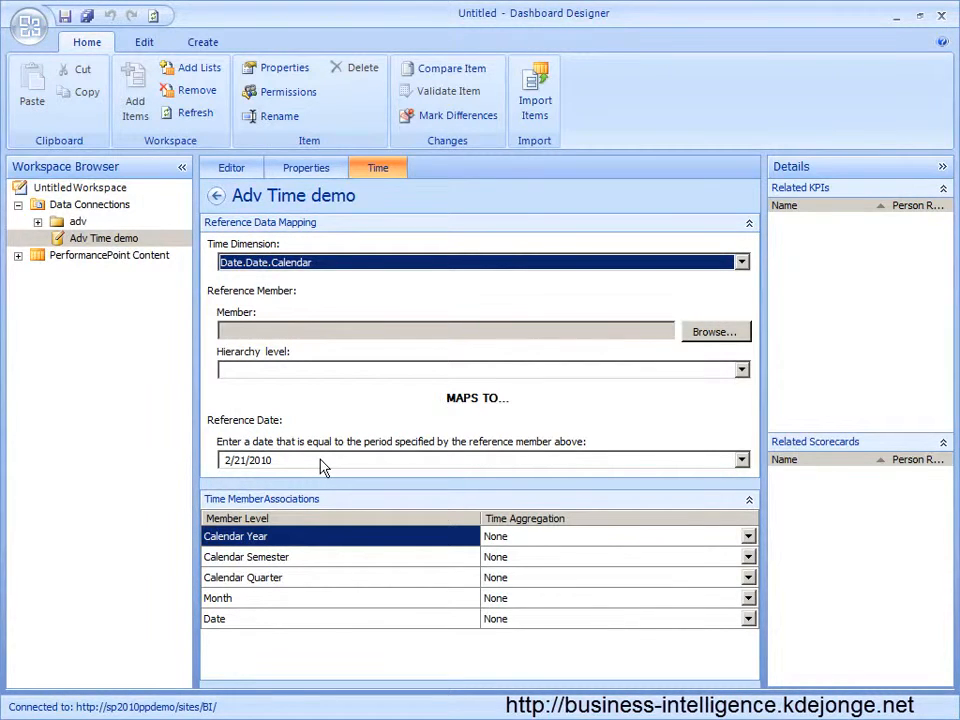
Choose January 1, 2008 as the reference member and map it to the reference date 1/1/2010.
click(715, 332)
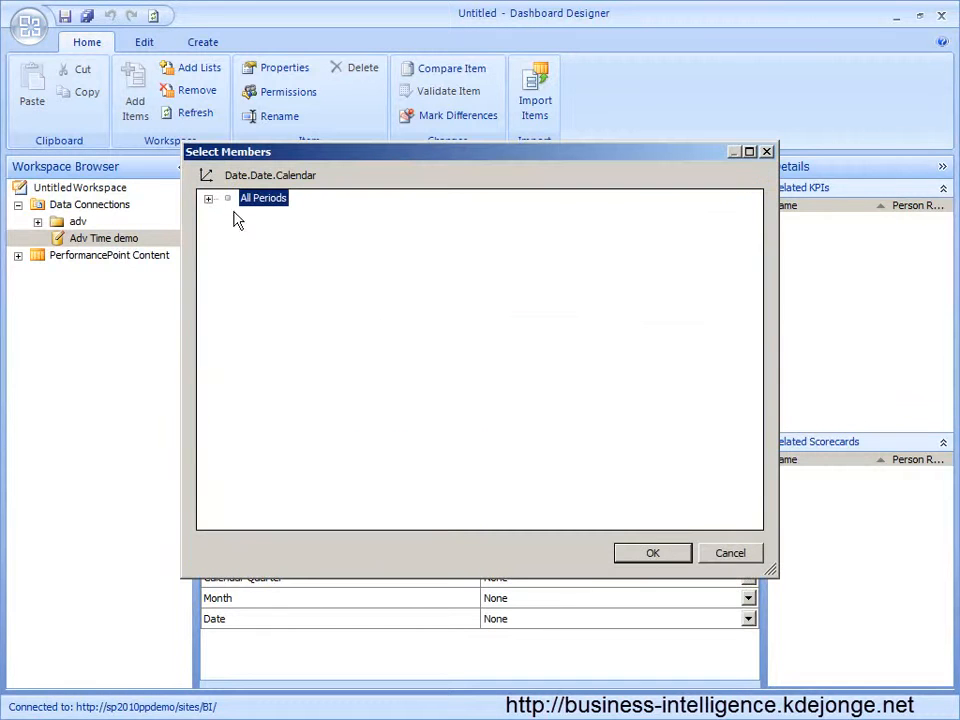
click(208, 199)
click(228, 266)
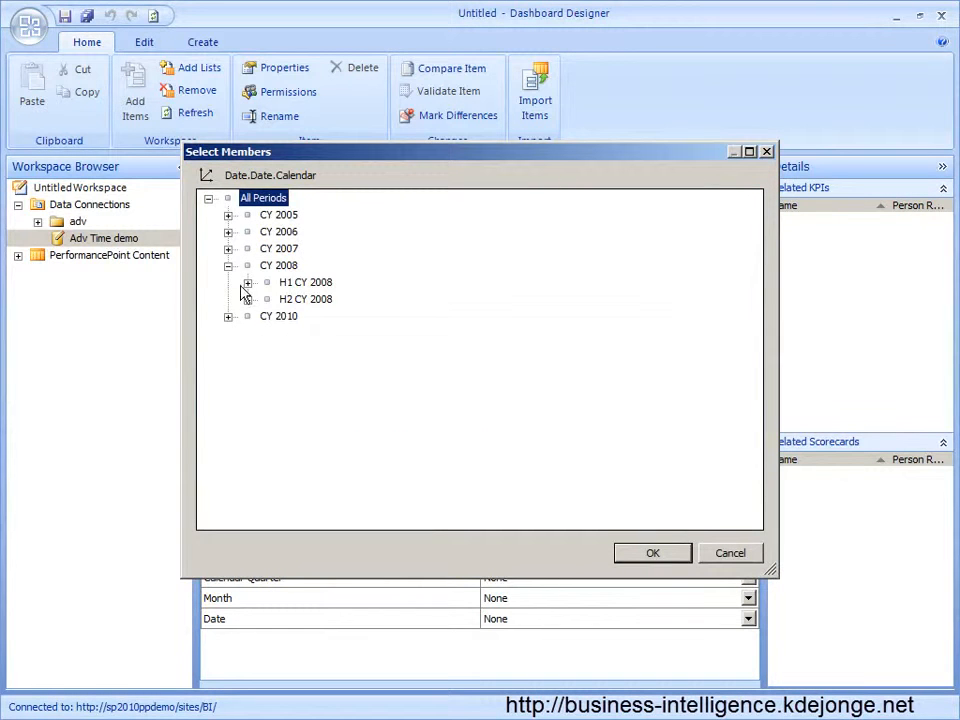
click(248, 283)
click(268, 299)
click(287, 316)
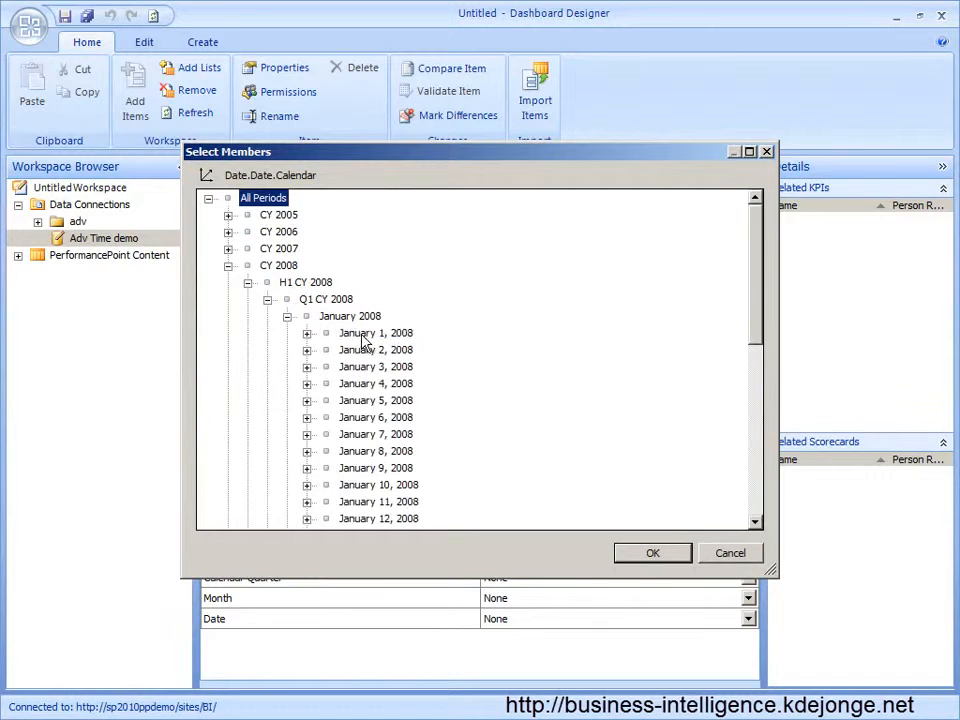
click(657, 556)
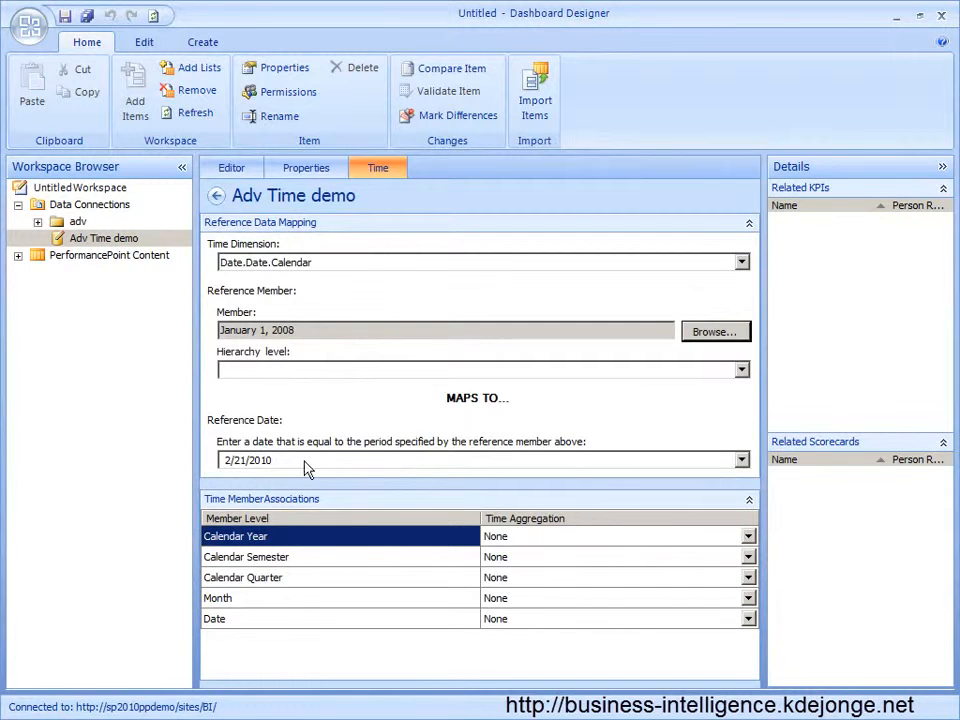
click(236, 464)
text(0101)
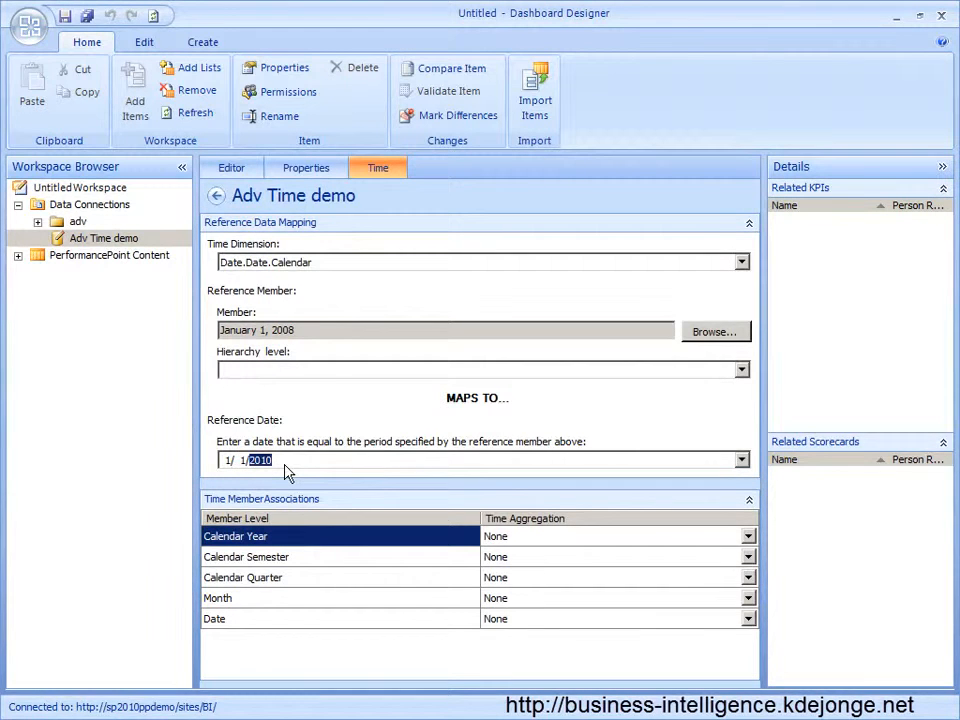
Set the time aggregations: Calendar Year to Year, Calendar Semester to Semester, Calendar Quarter to Quarter, Month to Month and Date to Day.
click(590, 540)
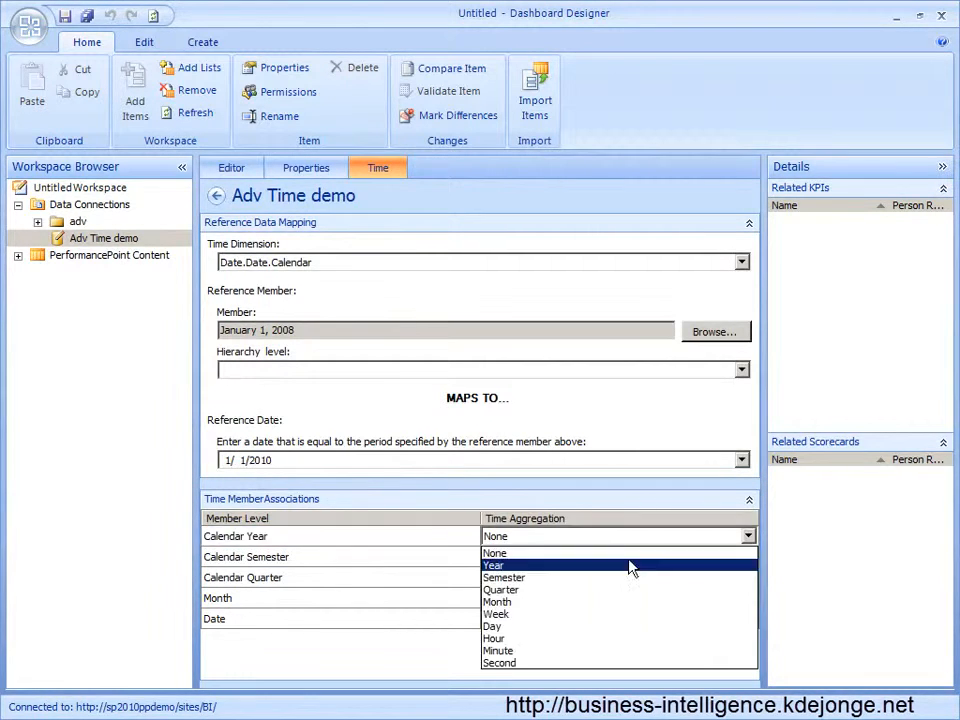
click(627, 567)
click(630, 560)
click(634, 558)
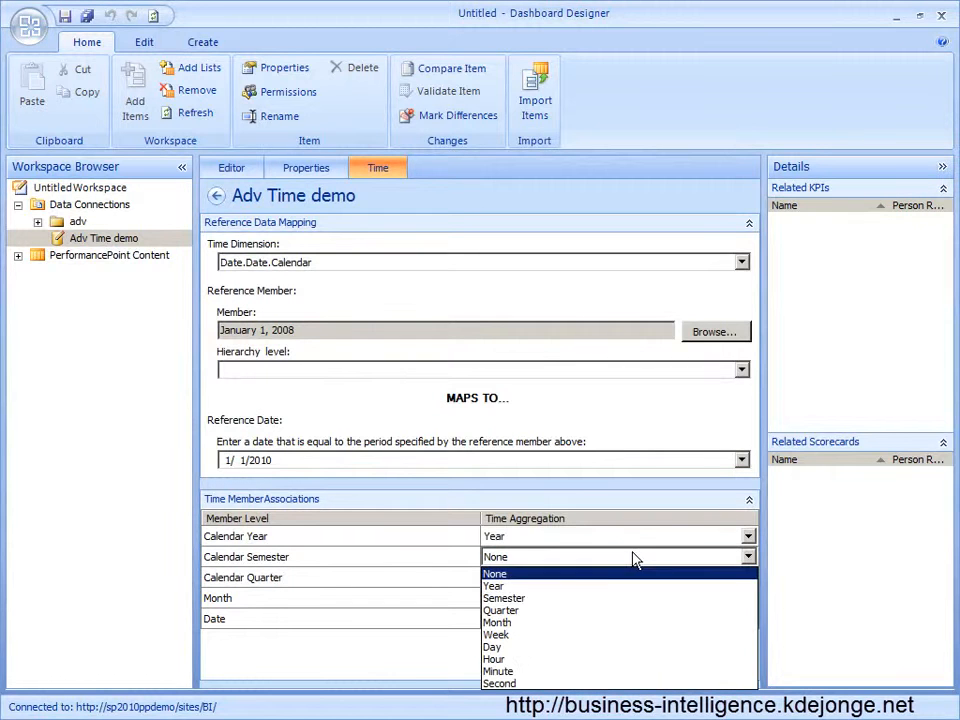
click(564, 598)
click(548, 579)
click(548, 580)
click(542, 632)
click(550, 604)
click(548, 605)
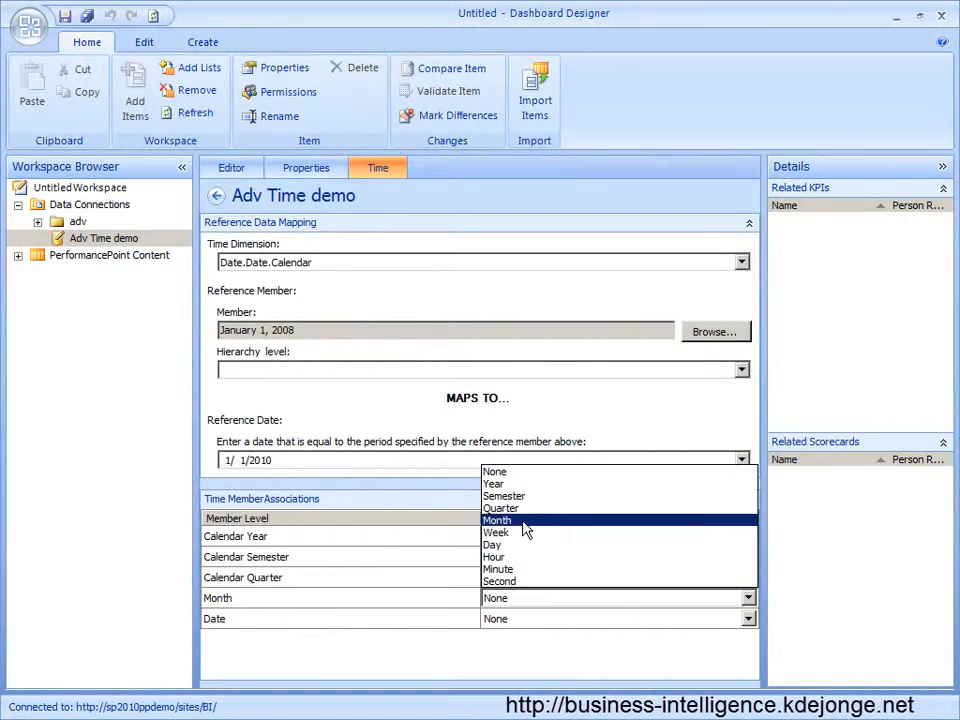
click(525, 521)
click(524, 620)
click(525, 622)
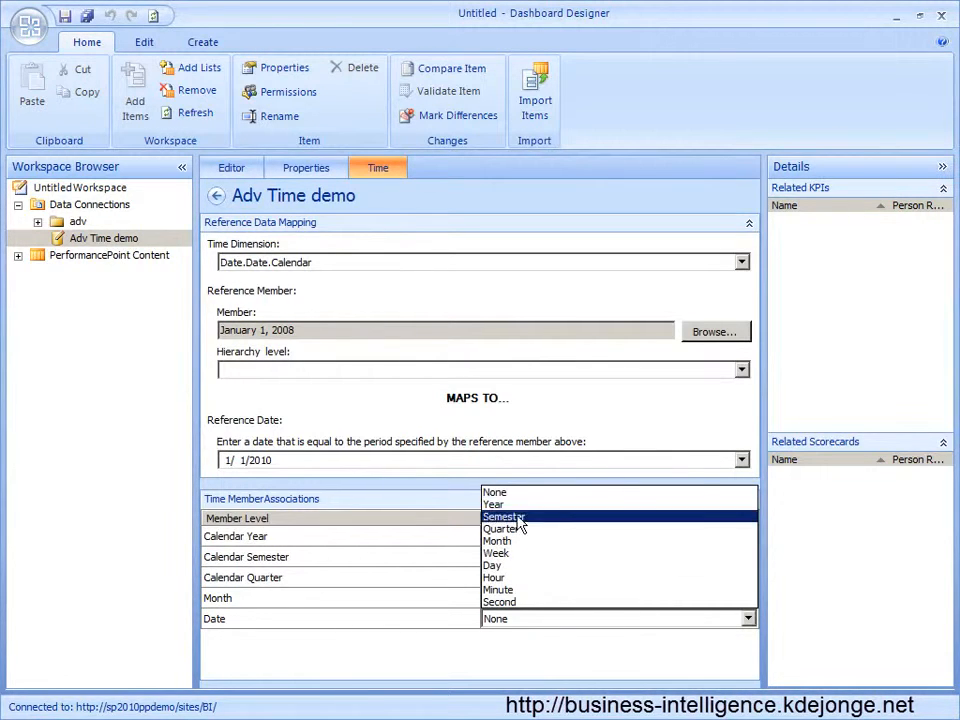
click(515, 566)
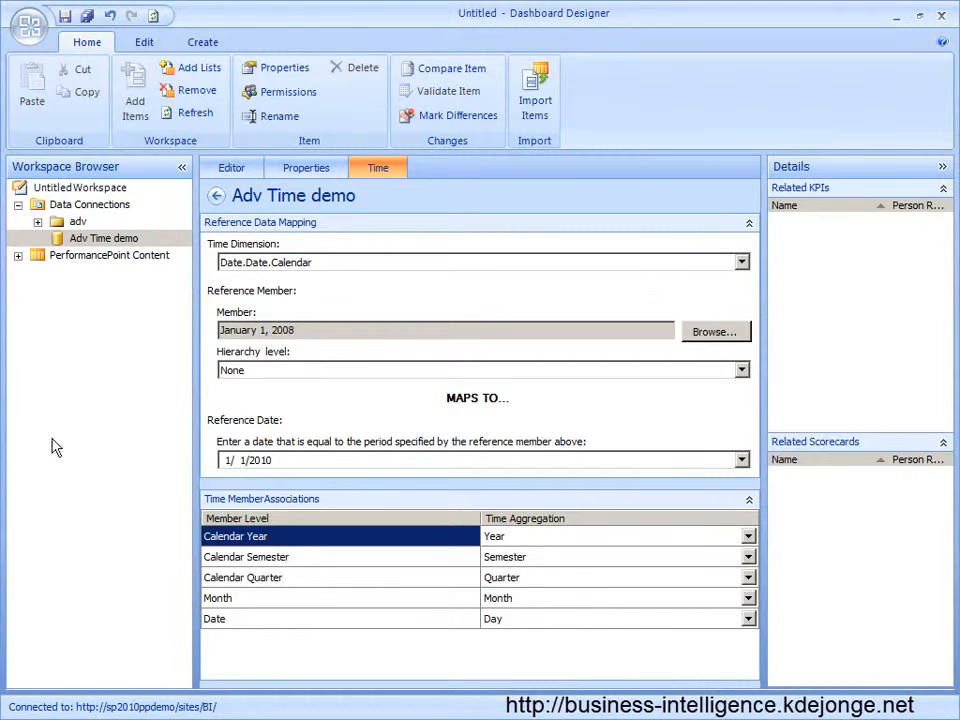
Set the reference member's hierarchy level to Day.
click(277, 370)
click(244, 458)
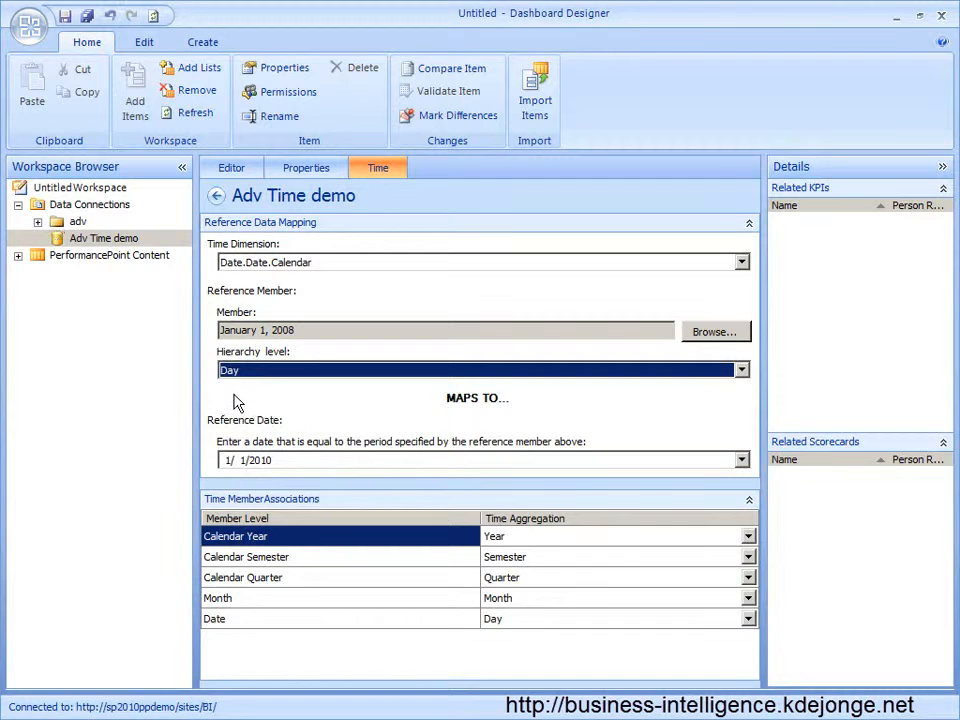
Create a Time Intelligence filter in PerformancePoint Content that uses the Adv Time demo data source.
right_click(101, 258)
mouse_move(200, 267)
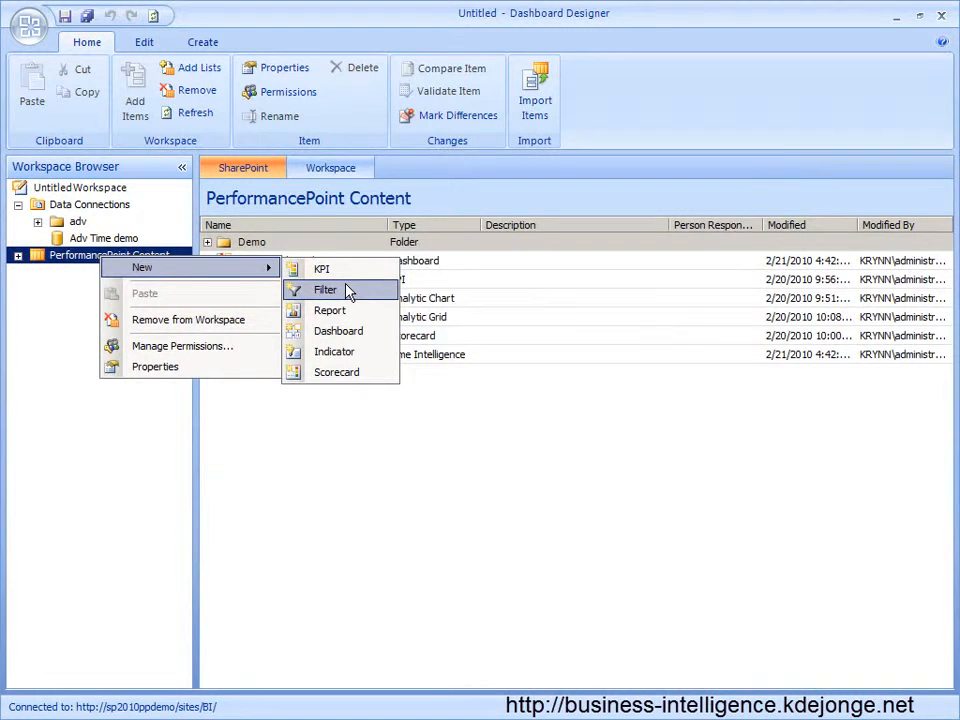
click(349, 290)
click(516, 216)
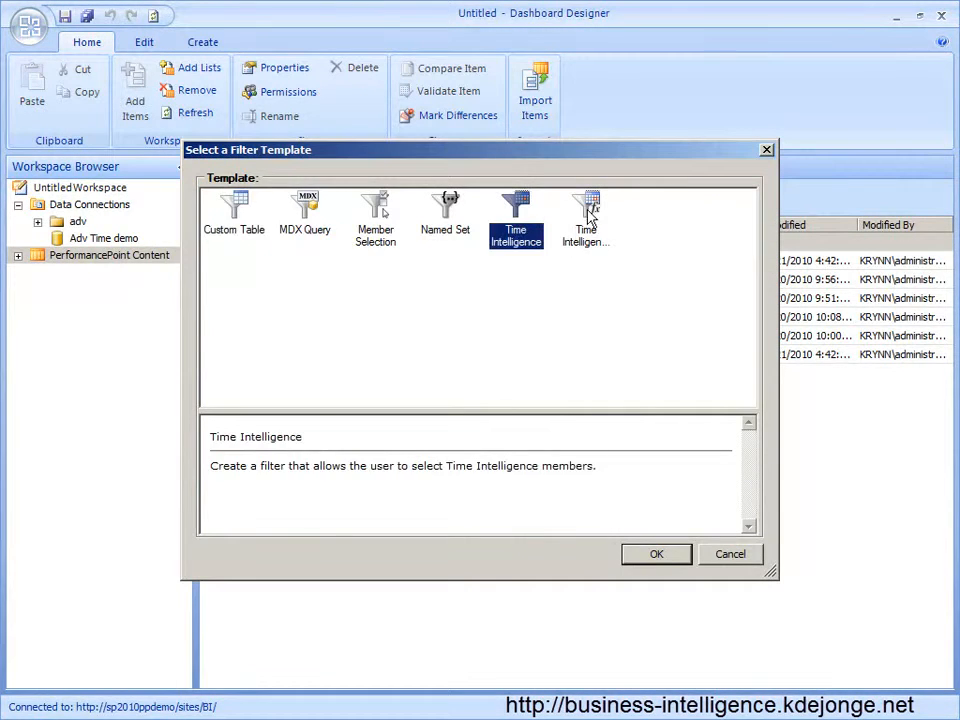
click(654, 558)
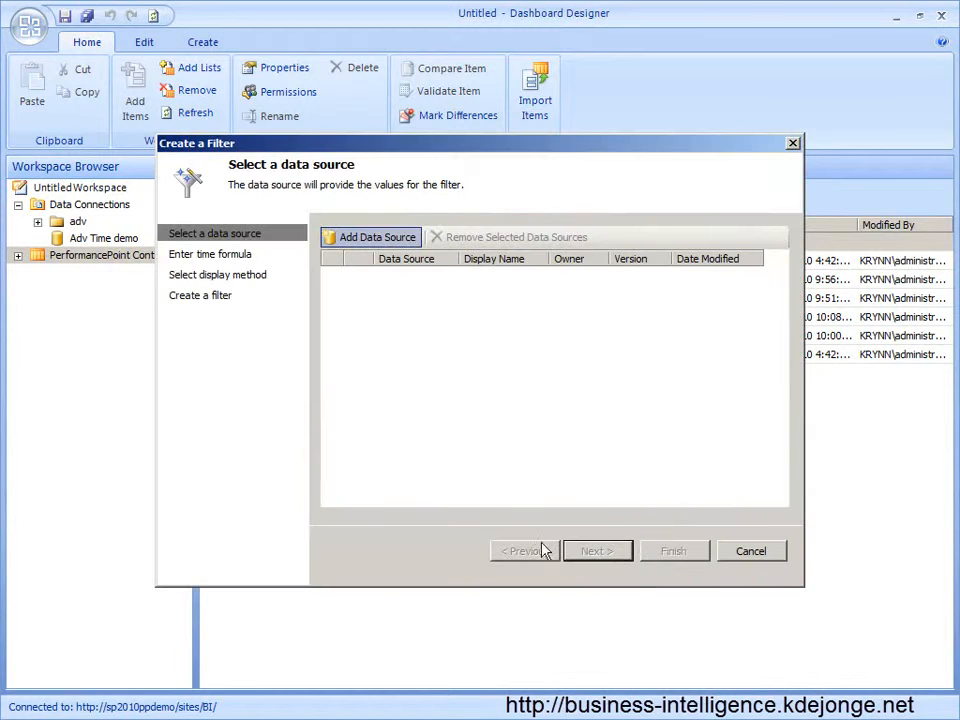
click(382, 244)
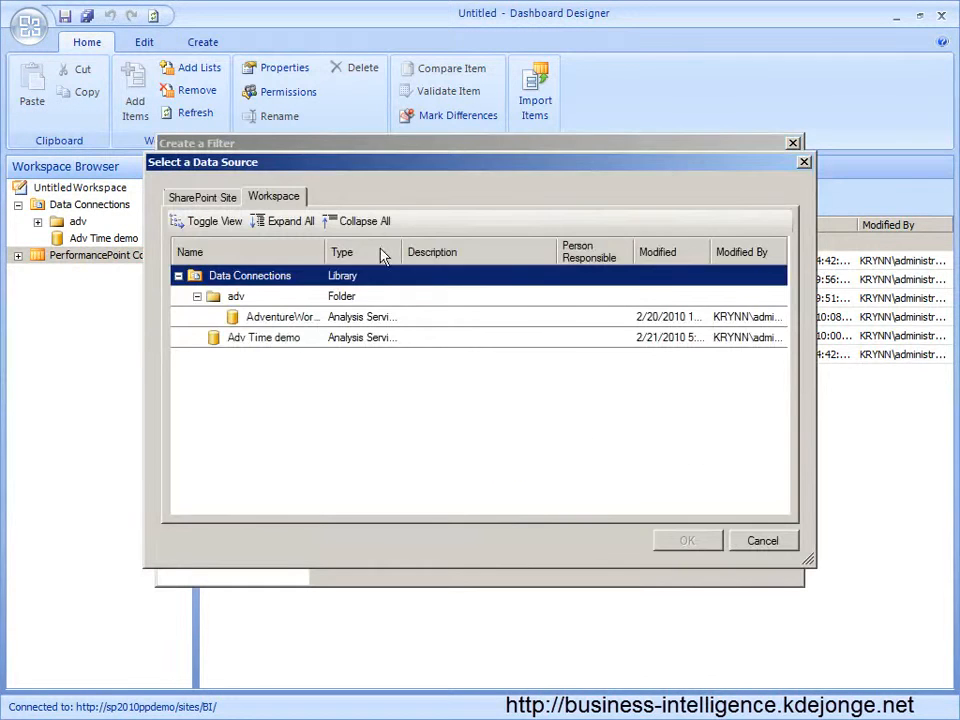
double_click(272, 338)
click(611, 556)
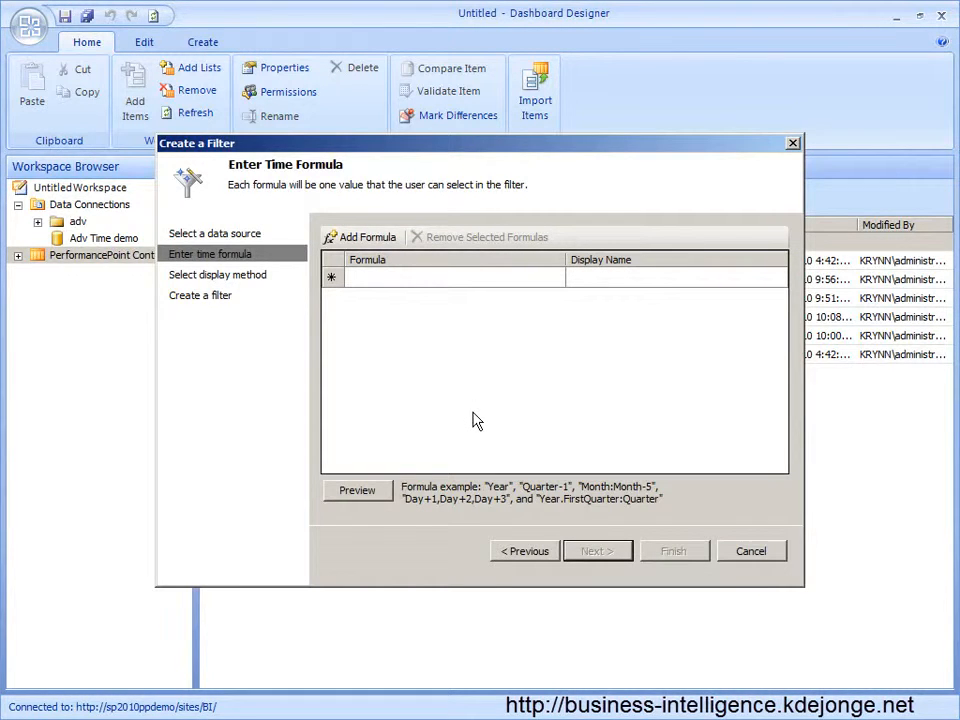
Add the time formula Month to the filter with the display name Current Month.
click(436, 276)
text(Month)
key(Tab)
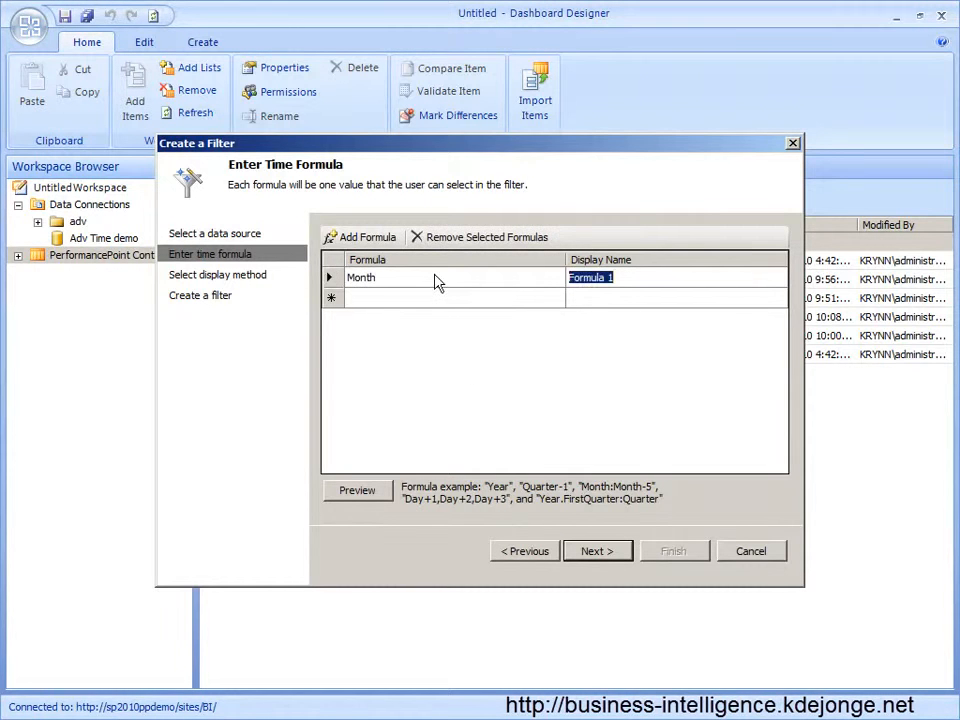
text(Current Mo)
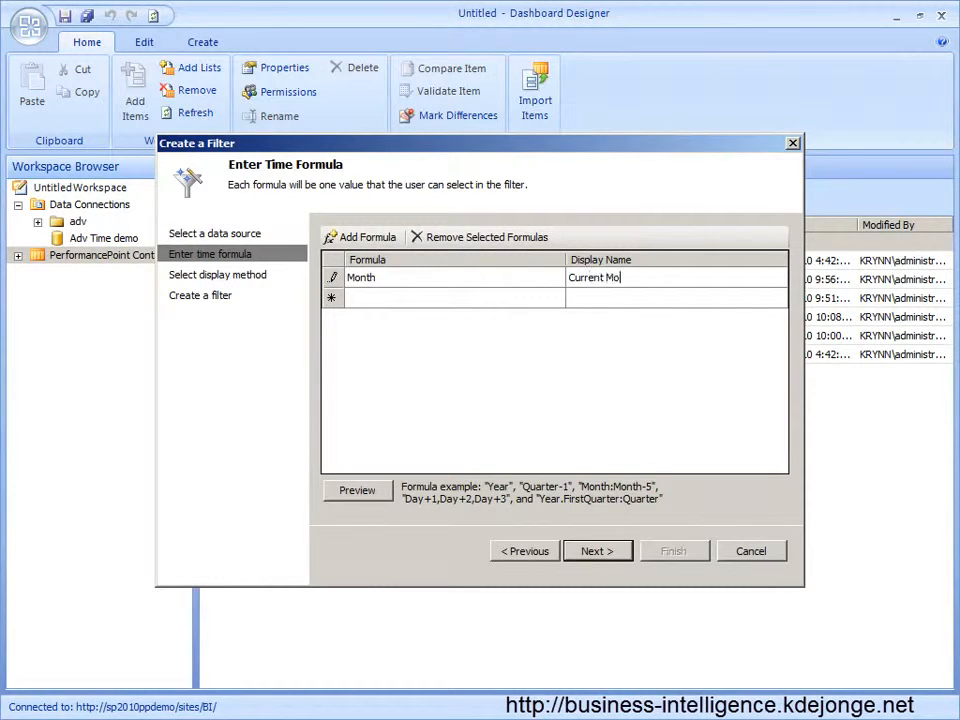
text(nth)
key(Tab)
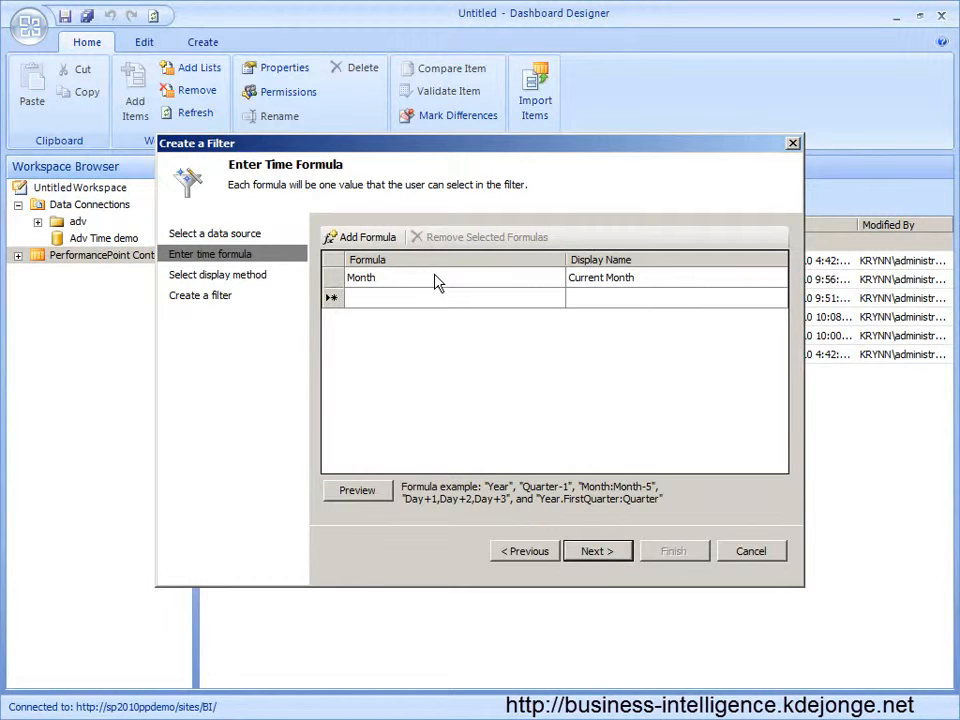
Add the time formula (year-1).Month to the filter with the display name Current month last year.
text((year)
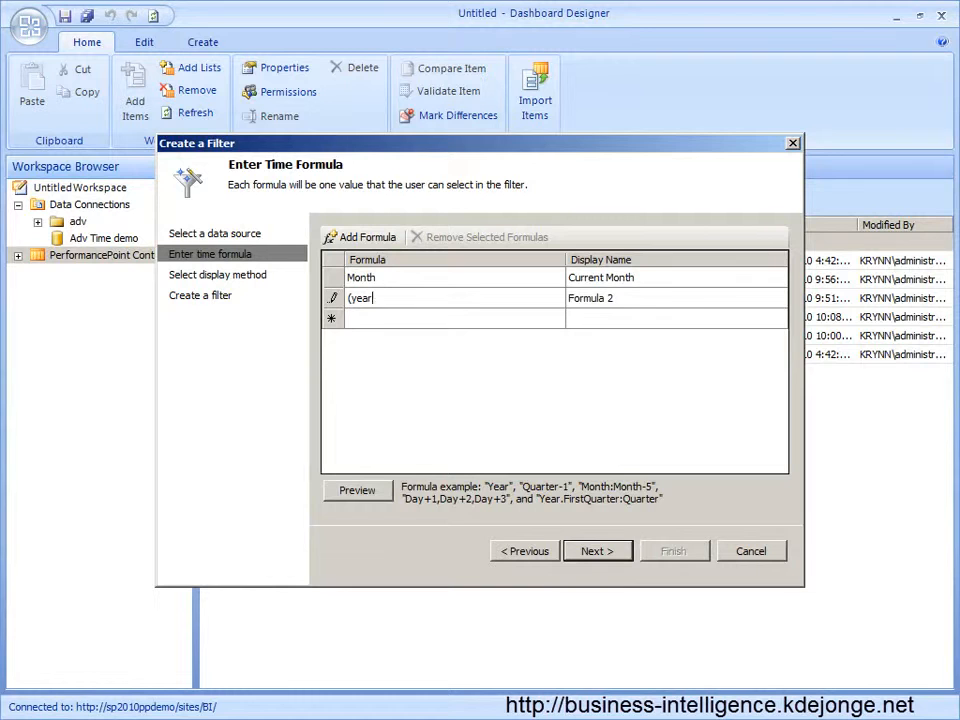
text(-1).Month)
key(Tab)
text(C)
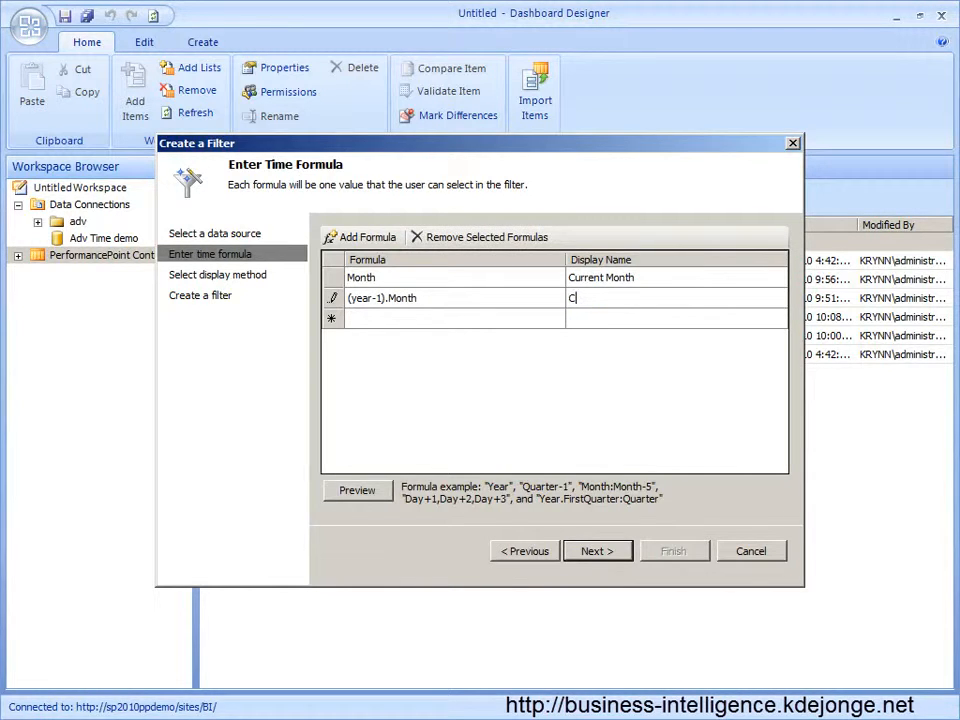
text(urrent mont)
text(h last yea)
text(r)
key(Tab)
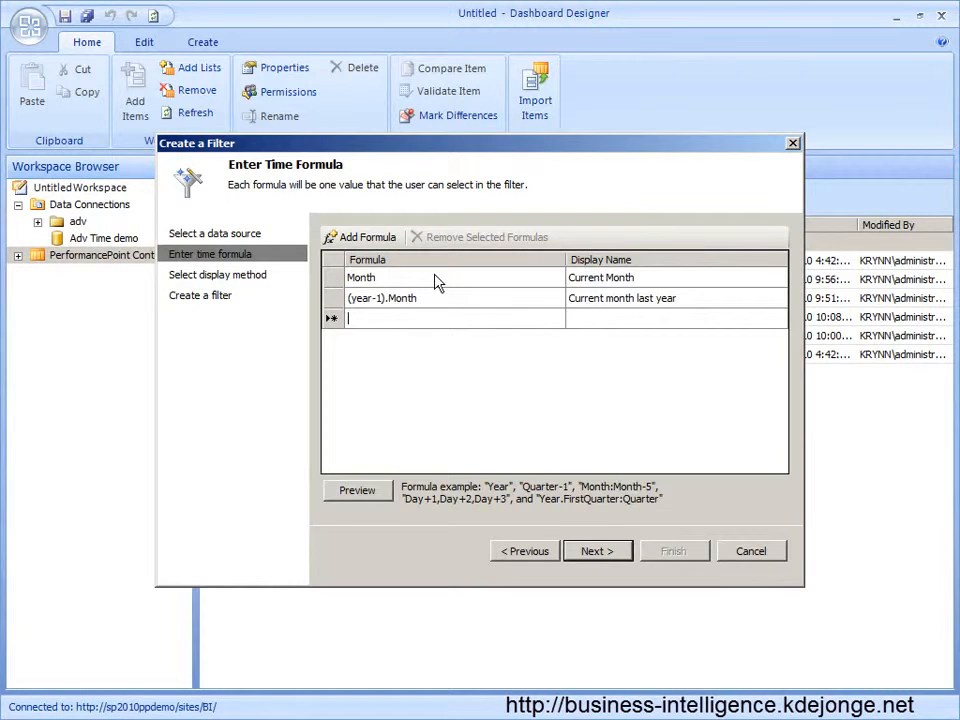
Add the time formula Month-1 with the display name Last Month.
text(Month-1)
key(Tab)
text(Las)
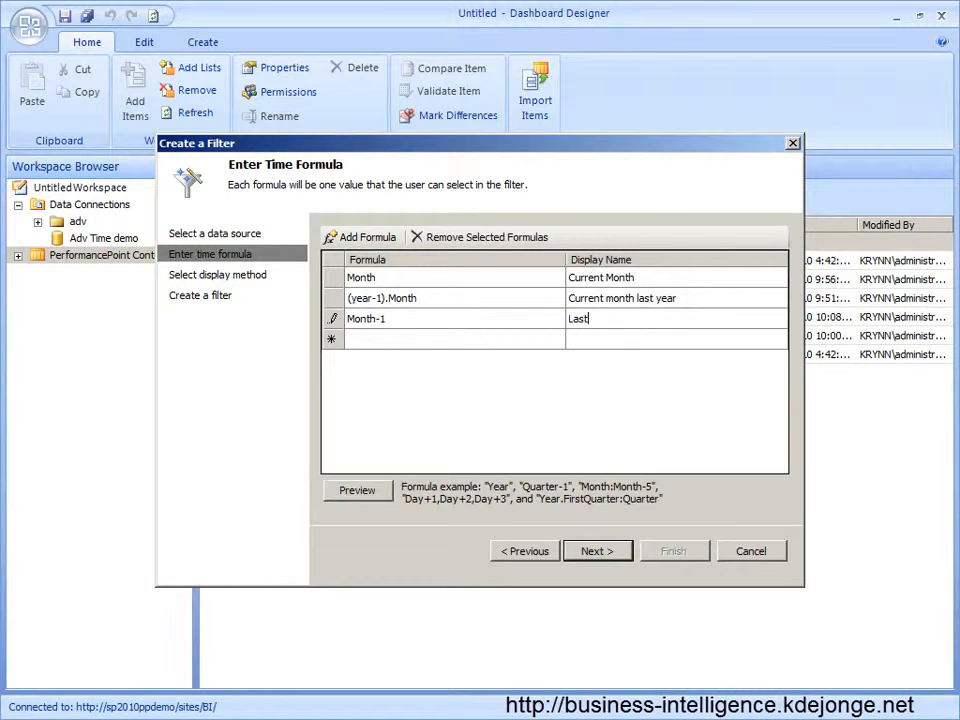
key(Tab)
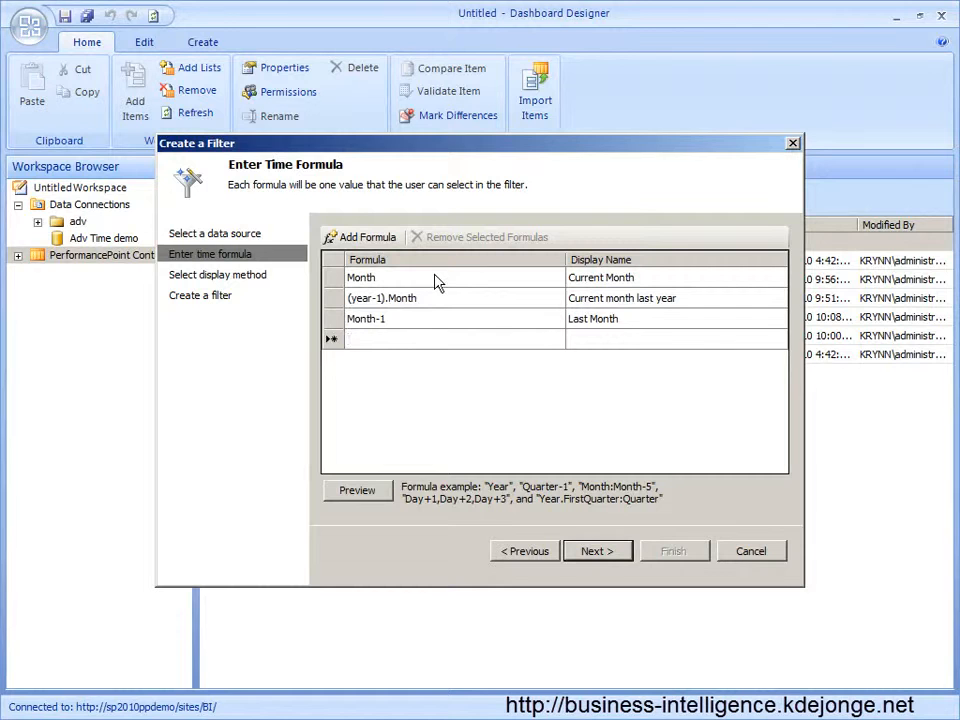
Add the time formula Month-5:Month with the display name 6 months back.
text(Month-5:Month)
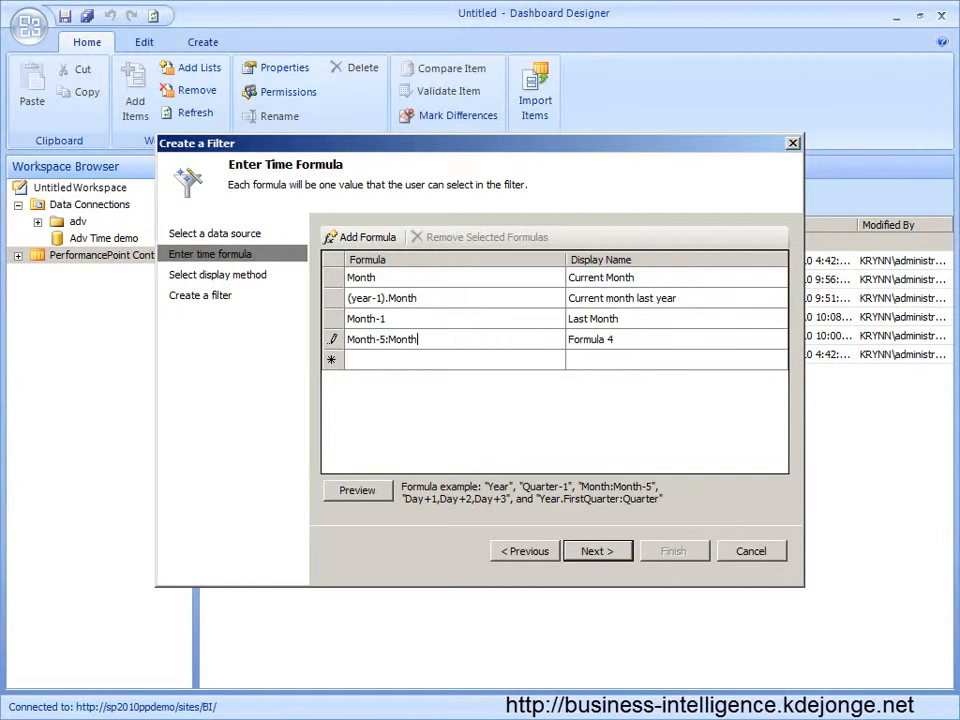
key(Tab)
text(6 months back)
key(Tab)
Add the time formulas (year-1).Month-5:Month and Yeartodate, giving Yeartodate the display name Year to date.
text((year-1).Month-5:Month)
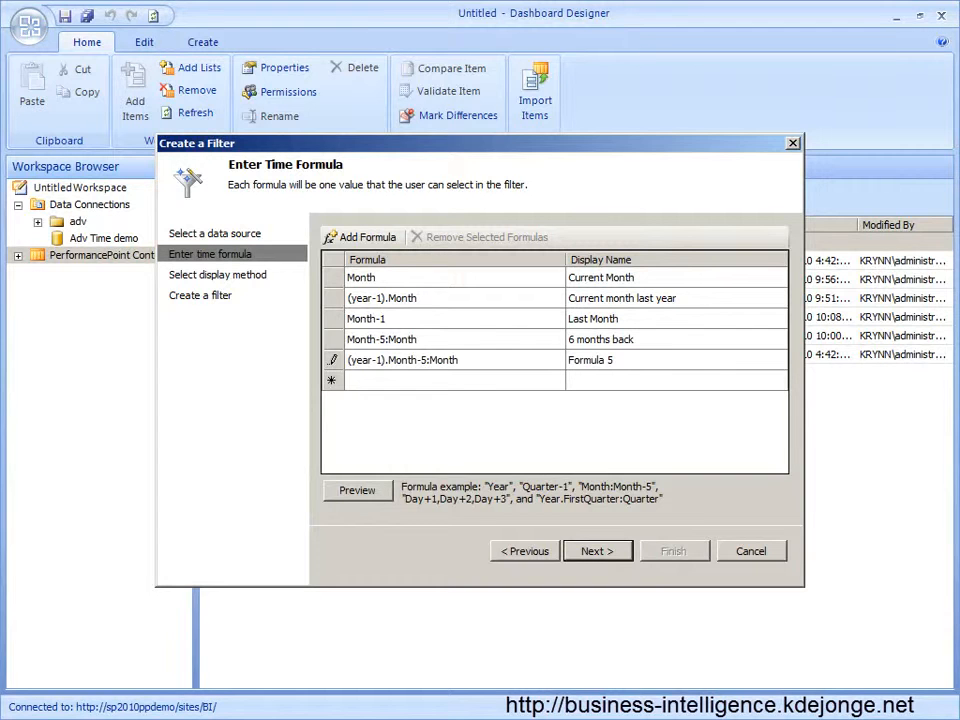
click(409, 378)
text(Yer)
text(artodate)
key(Tab)
text(Y)
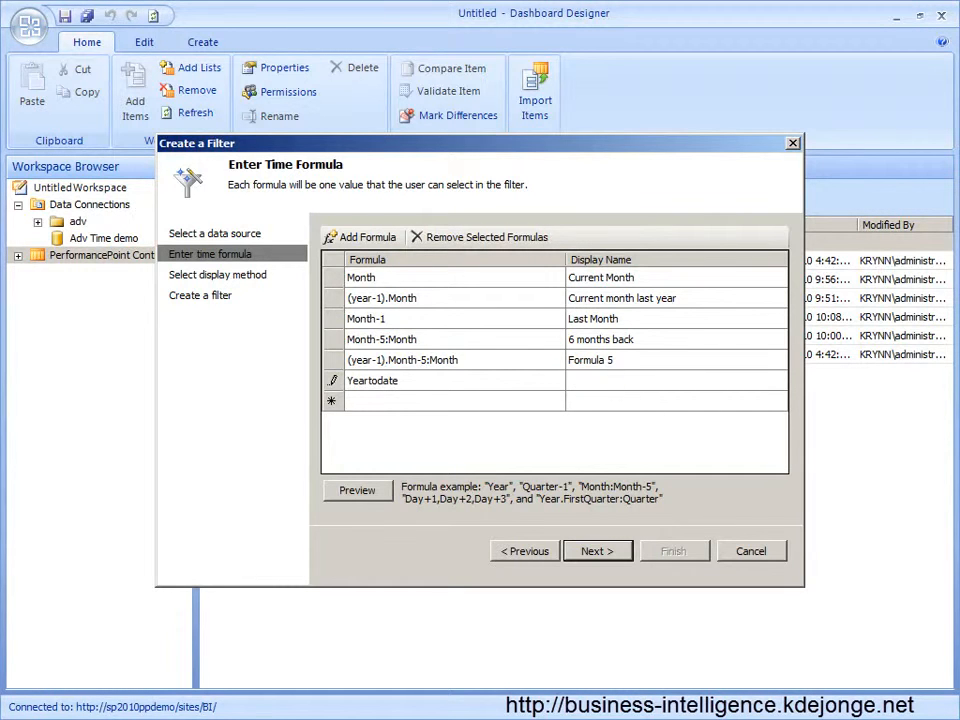
key(Return)
Set the display name of the (year-1).Month-5:Month formula to 6 months back last year.
click(591, 381)
click(667, 338)
key(ctrl+c)
click(632, 366)
key(ctrl+v)
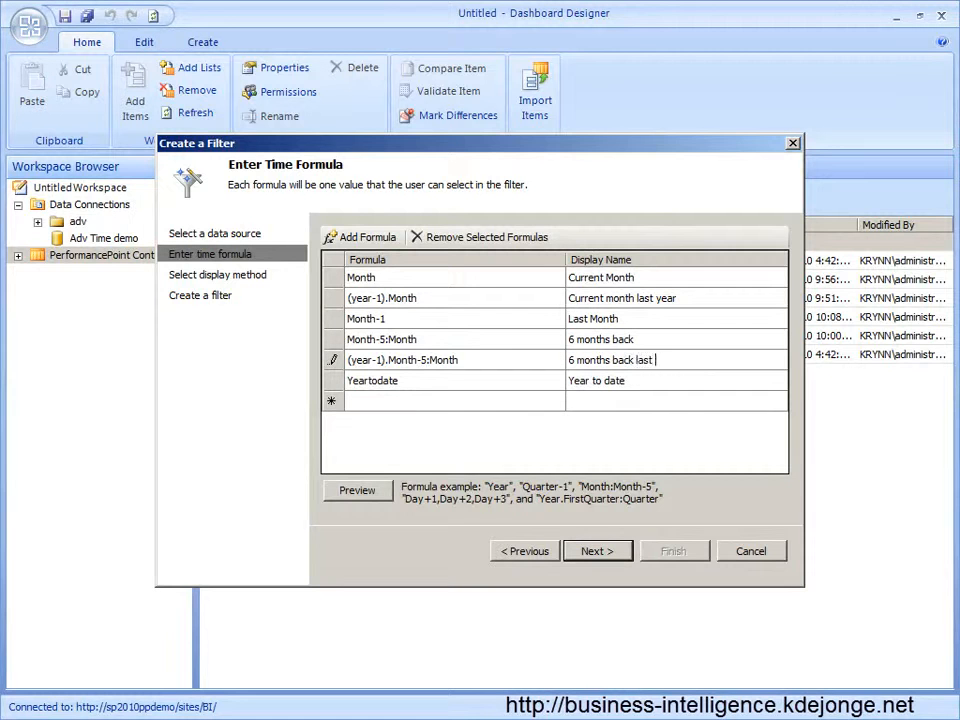
Add the time formula Yeartodate.Fullmonth with the display name Year to date full month.
click(400, 400)
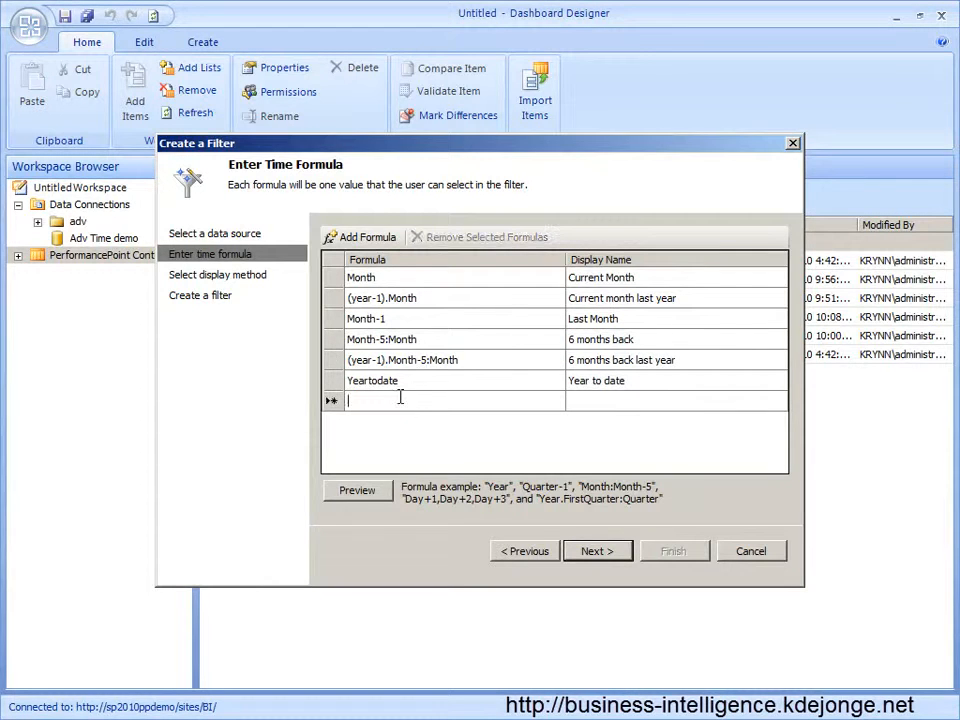
text(Yeartodate.Fullmonth)
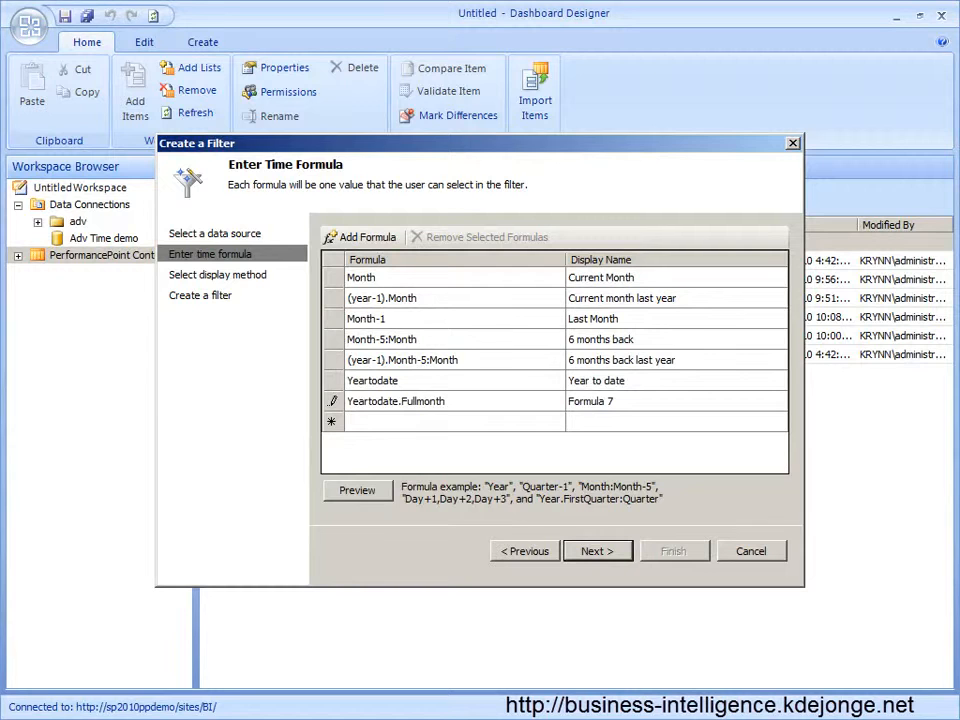
click(610, 402)
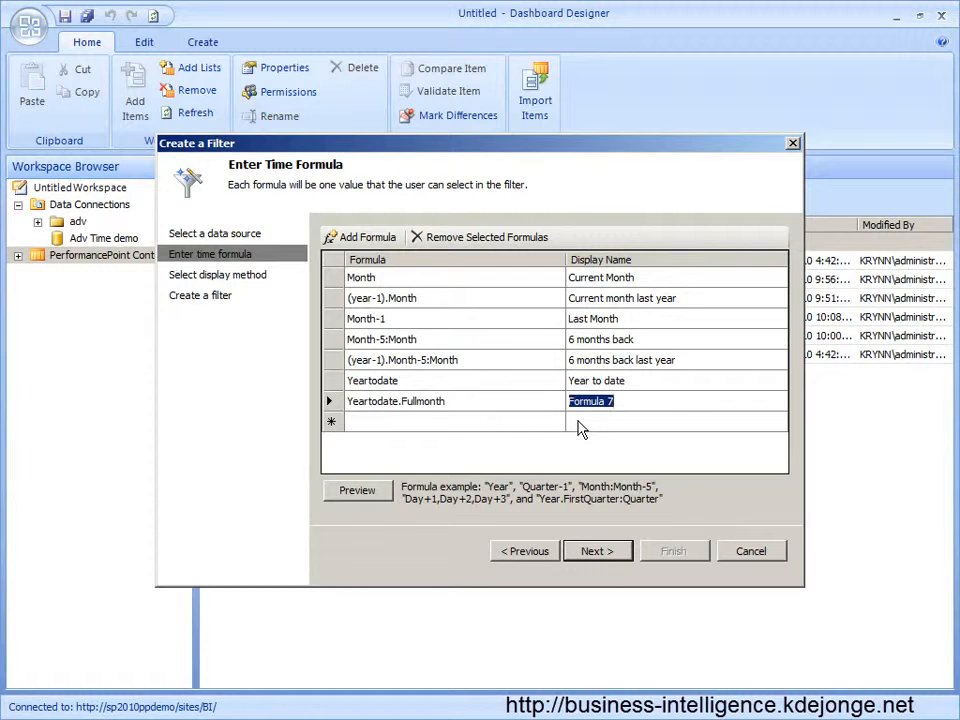
text(Year to date full month)
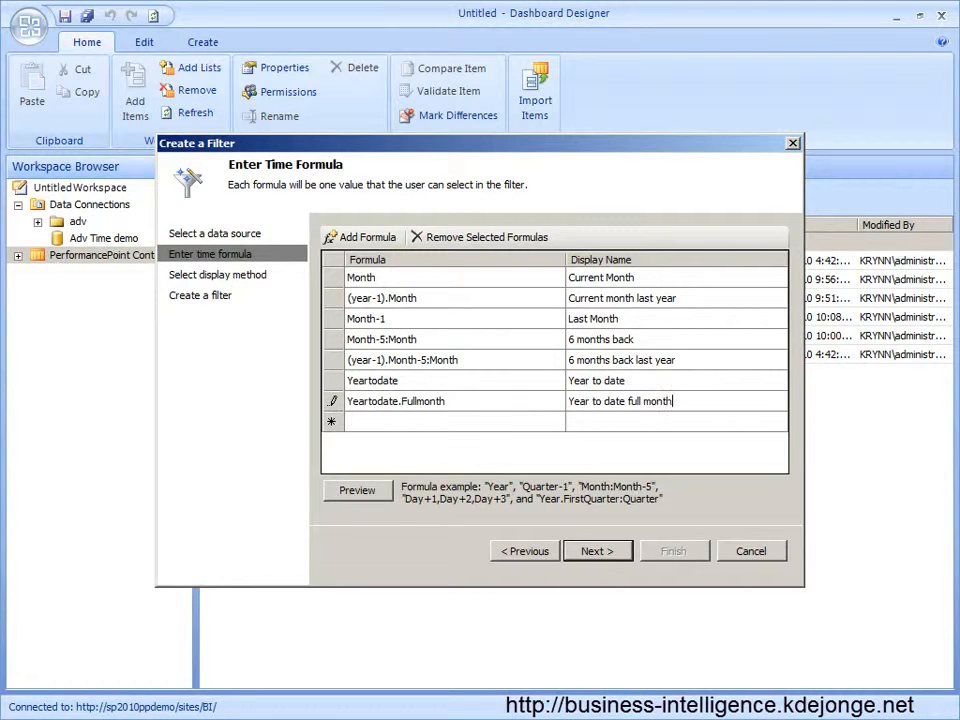
Preview the time formulas and check the calendar members that Month, (year-1).Month and Month-1 resolve to.
click(362, 497)
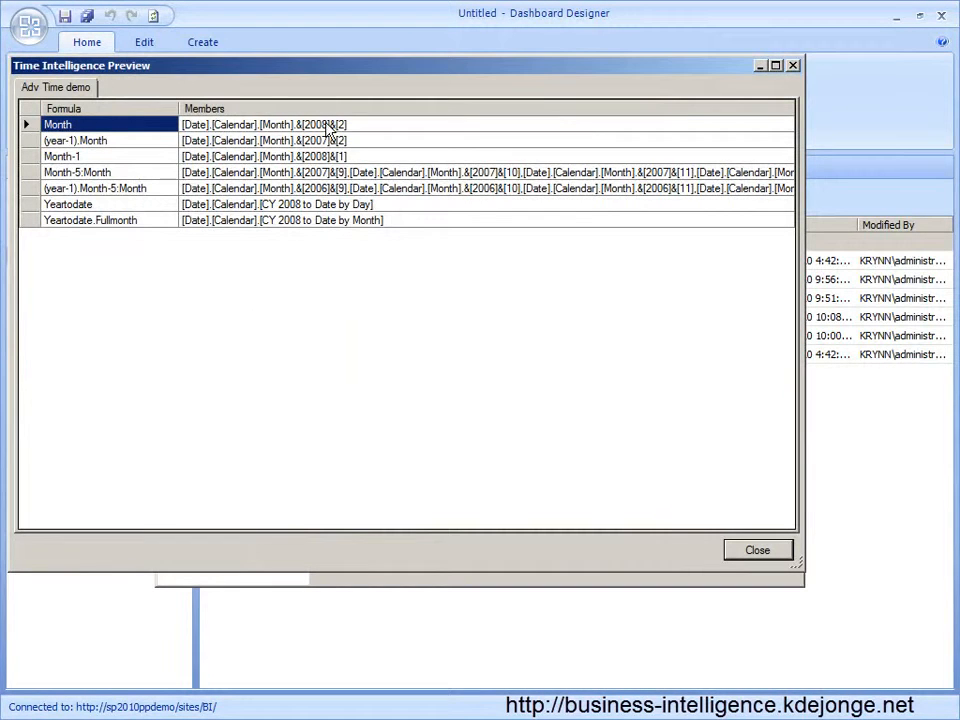
key(Right)
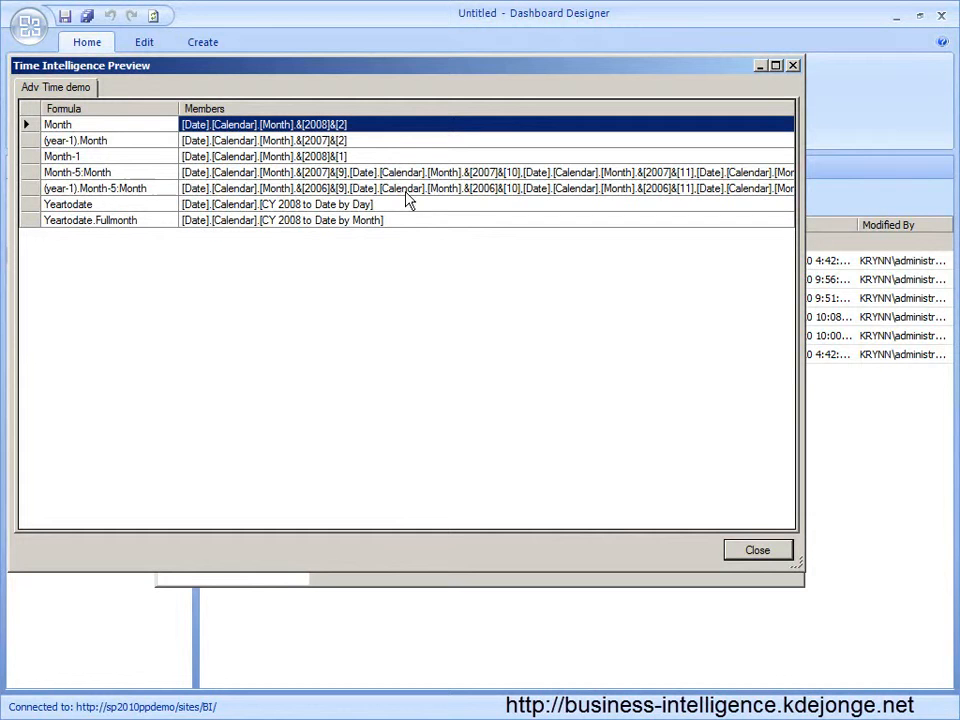
click(322, 142)
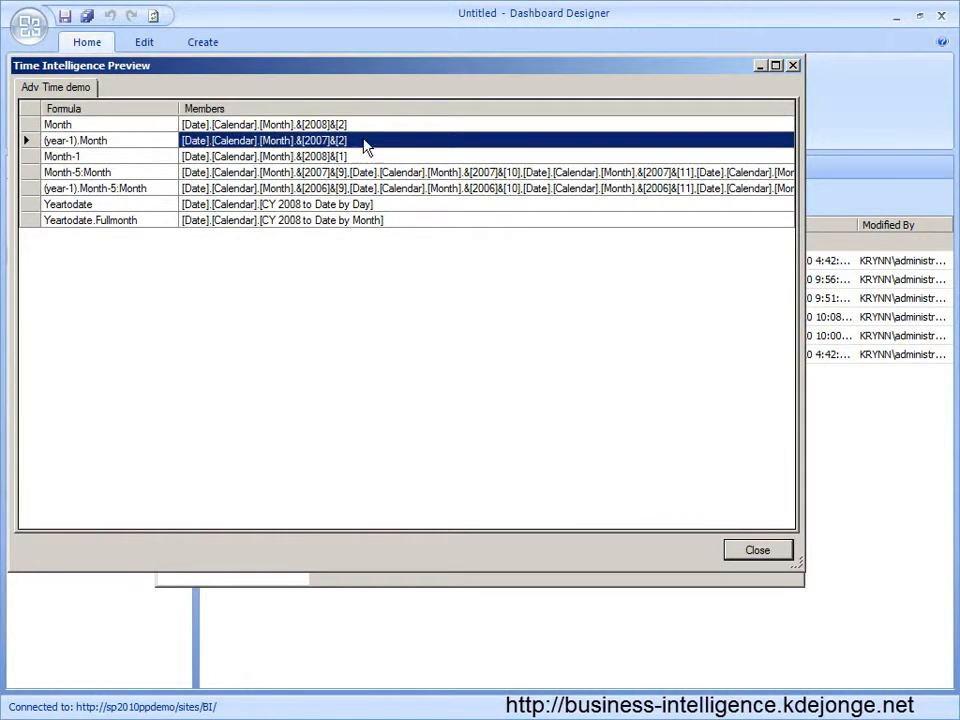
click(316, 157)
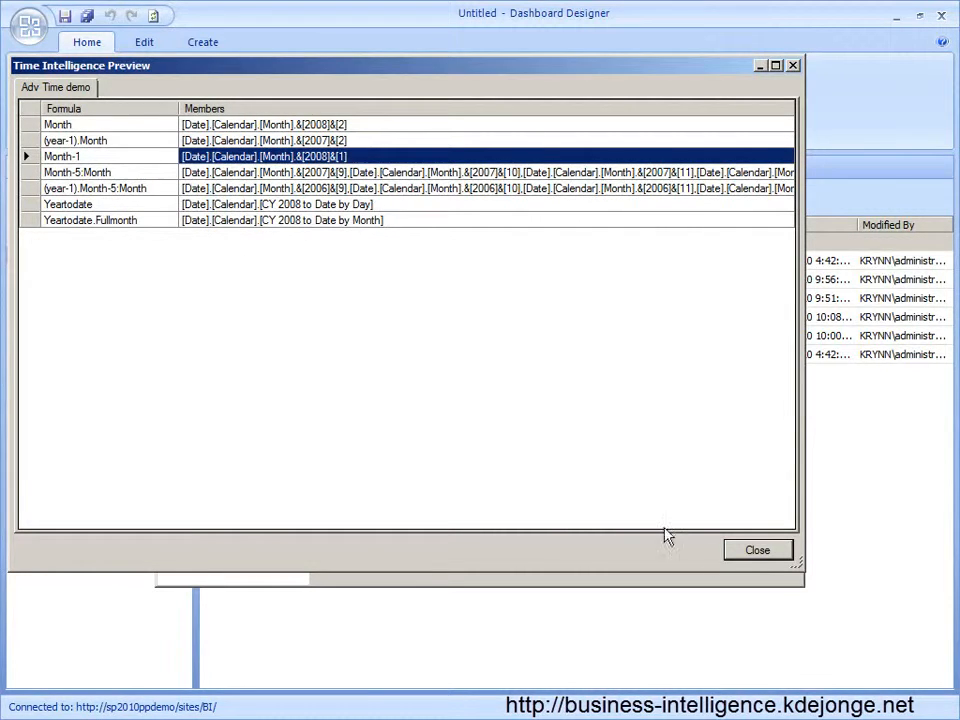
click(750, 552)
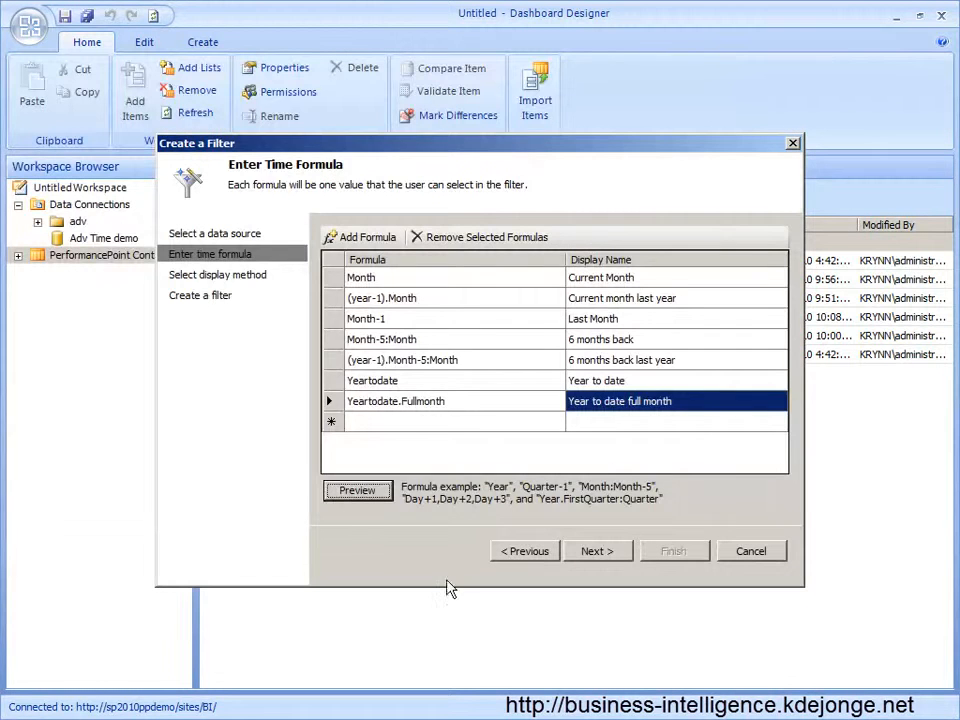
Finish the filter with the List display method and name it Time function.
click(600, 556)
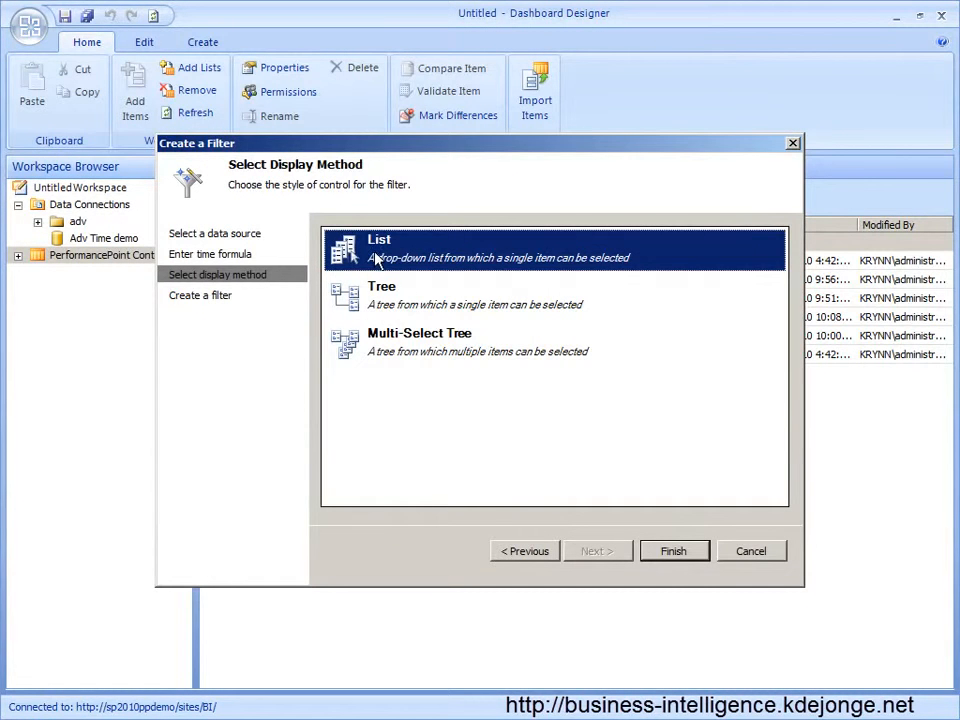
click(675, 553)
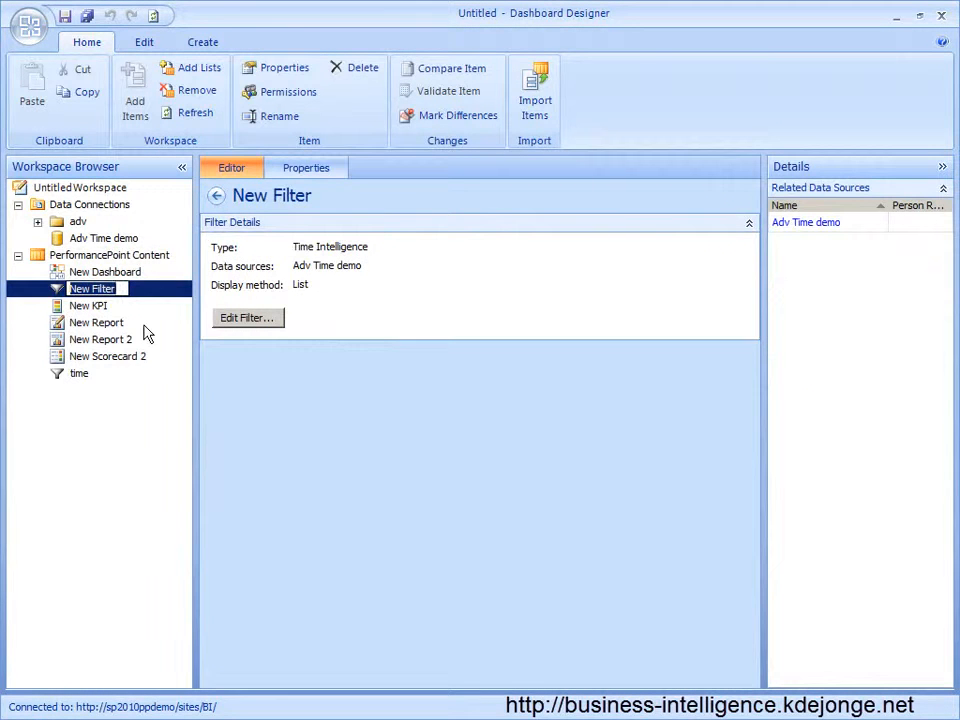
text(Time functuo)
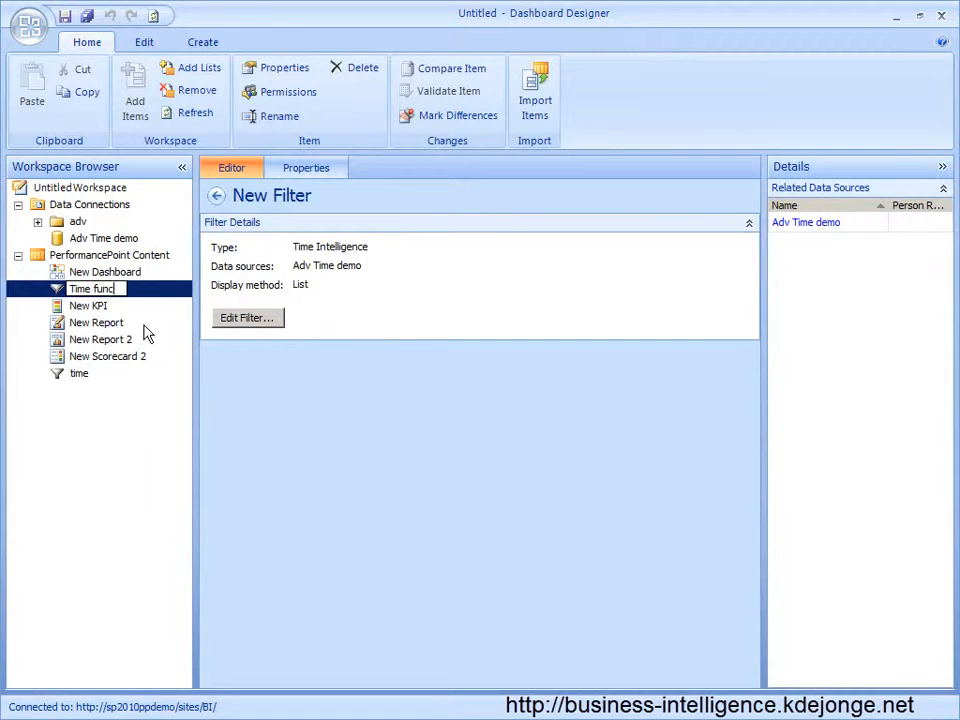
key(BackSpace)
key(BackSpace)
text(ion)
Set the display folder of the Time function filter to Time demo.
click(303, 168)
click(360, 365)
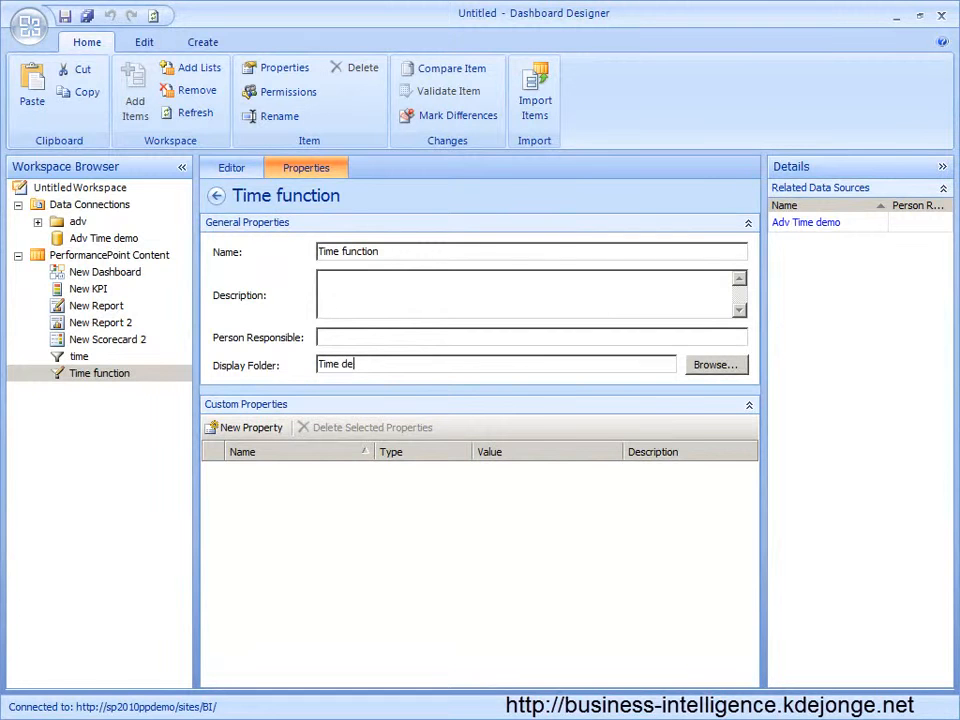
key(Return)
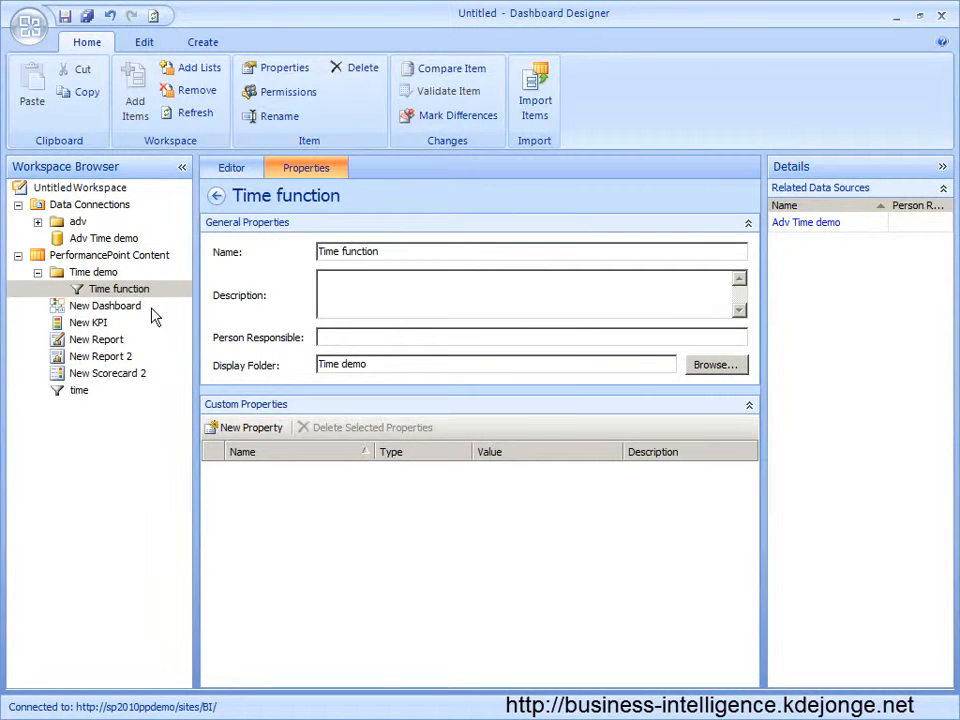
click(17, 256)
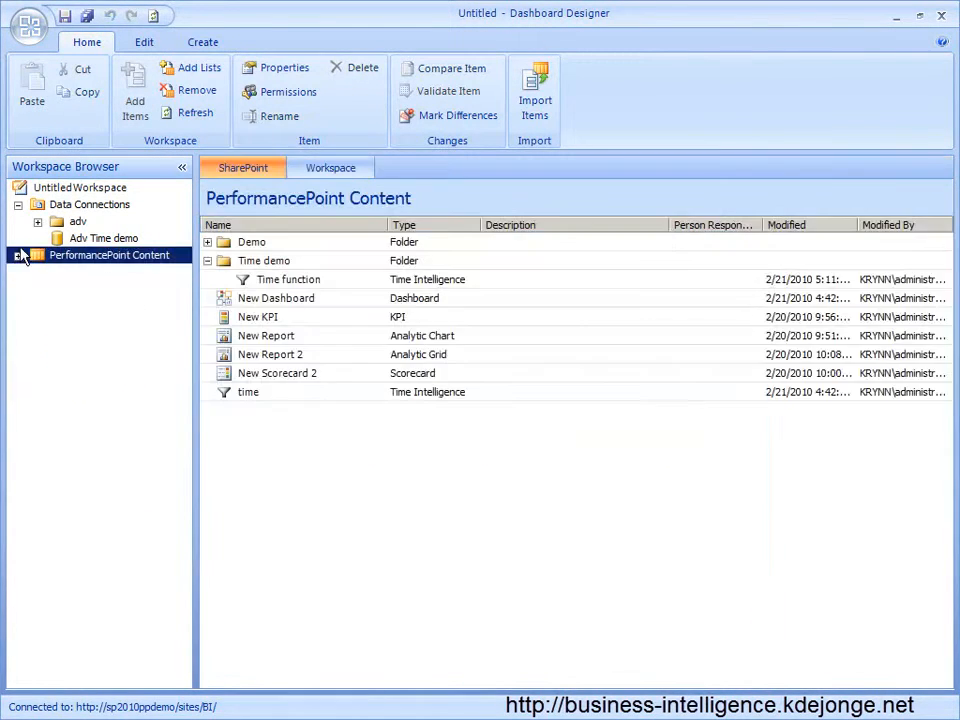
click(236, 262)
double_click(250, 279)
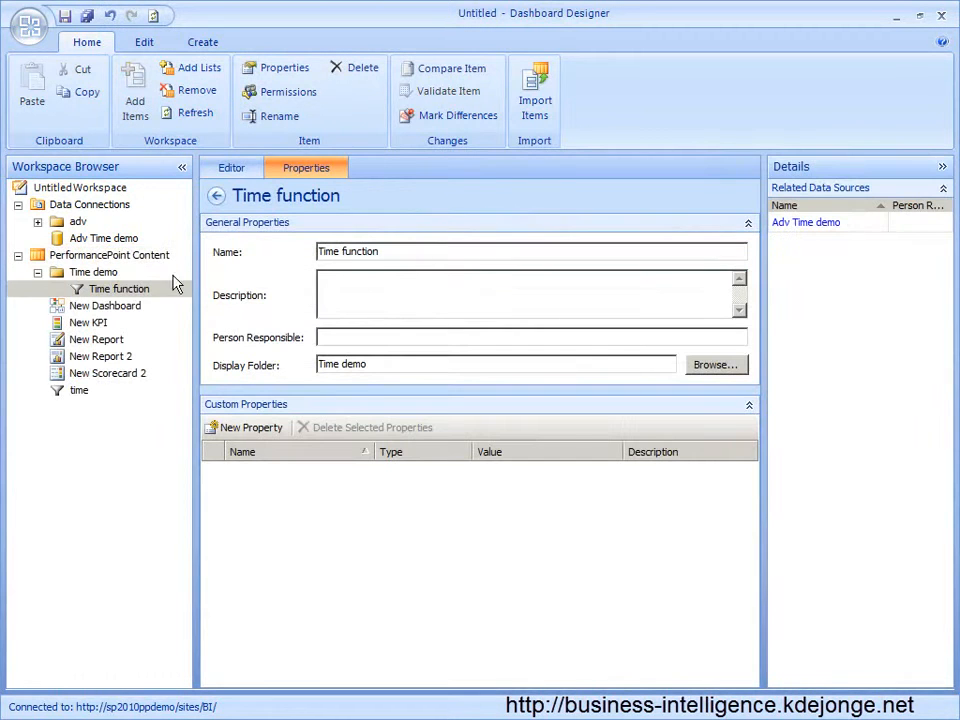
Create an Analytic Chart report in the Time demo folder that uses the Adv Time demo data source.
click(98, 274)
right_click(100, 278)
mouse_move(141, 283)
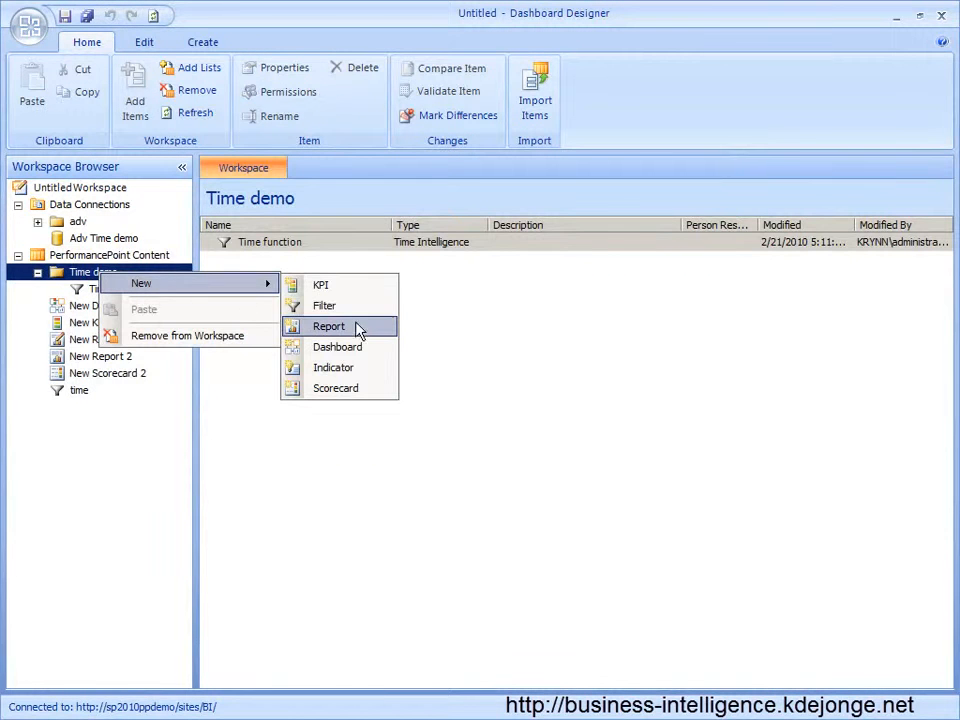
click(347, 328)
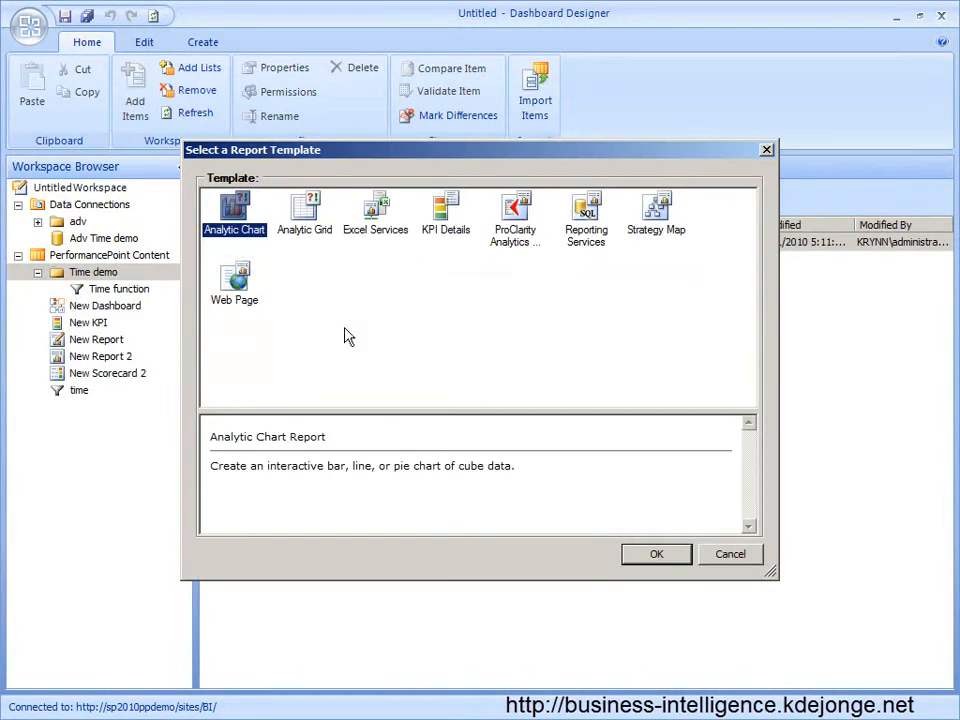
click(654, 556)
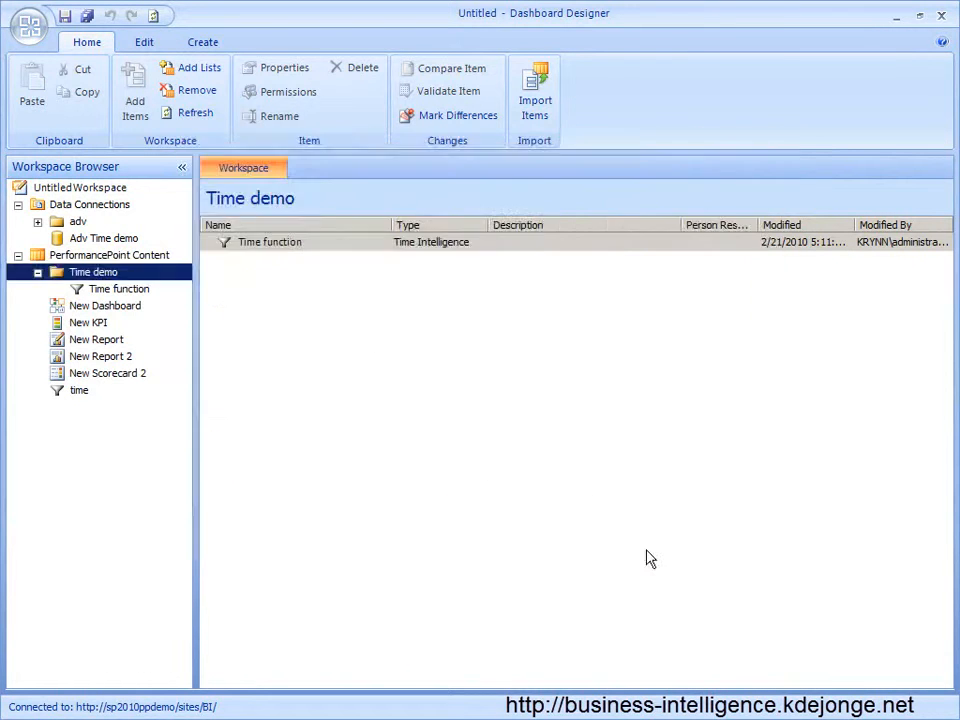
click(430, 380)
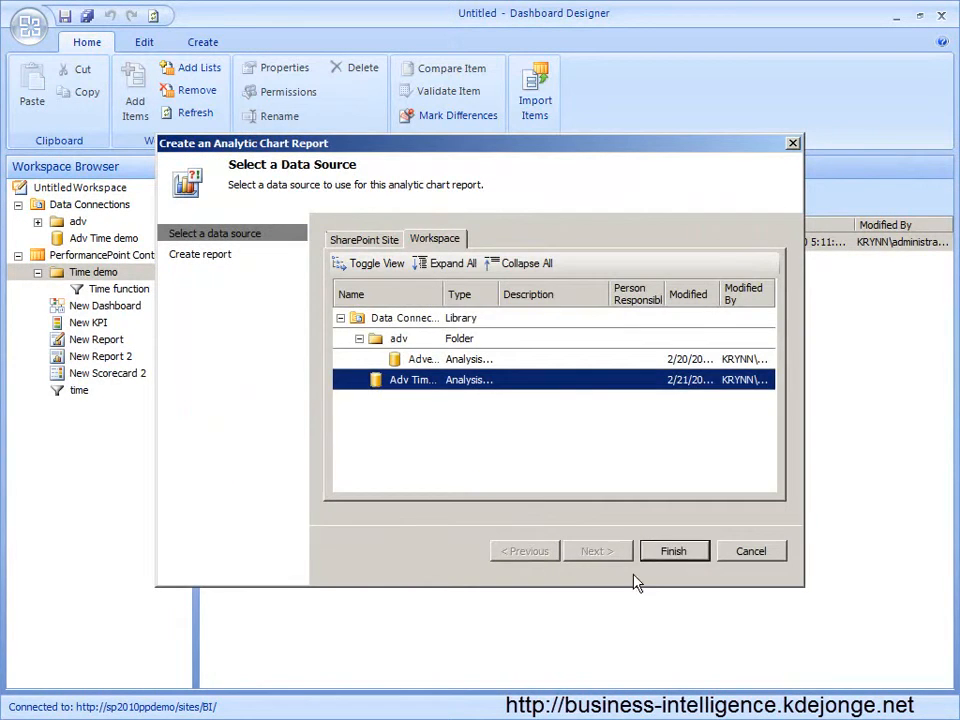
click(673, 551)
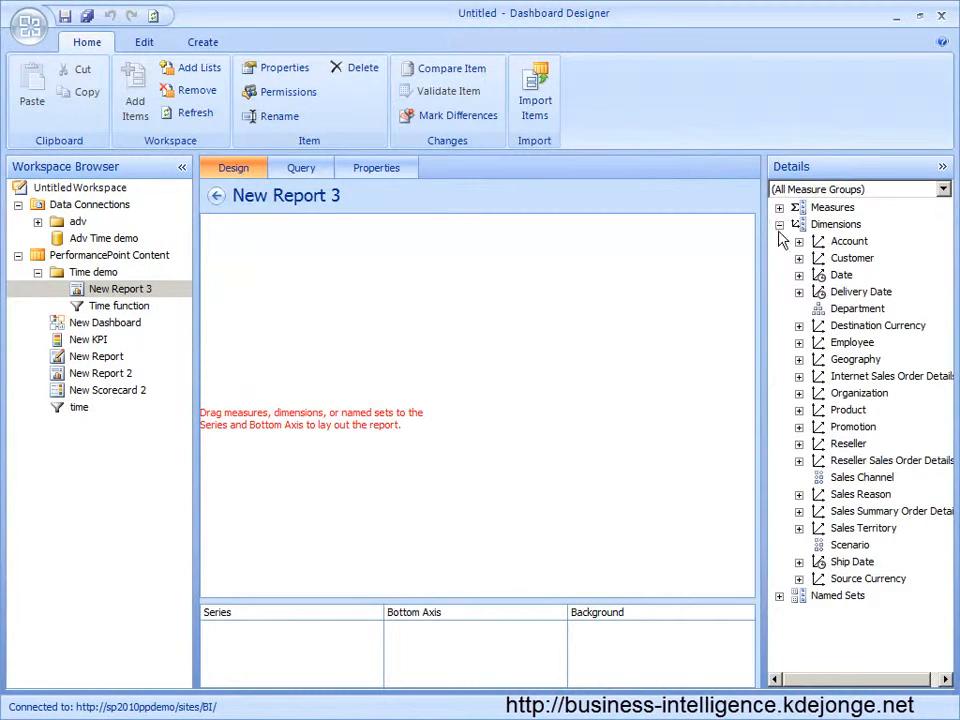
Add the measures Sales Amount and Sales Amount Quota to the report's Series.
click(780, 209)
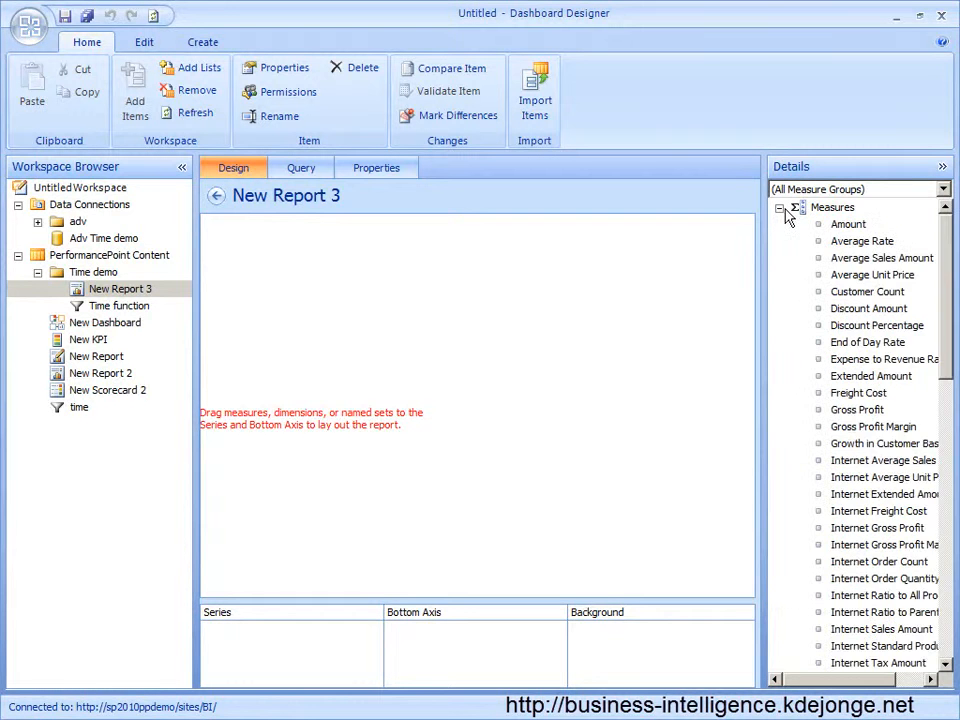
scroll(814, 364, down, 12)
drag(861, 393, 300, 650)
drag(870, 410, 326, 660)
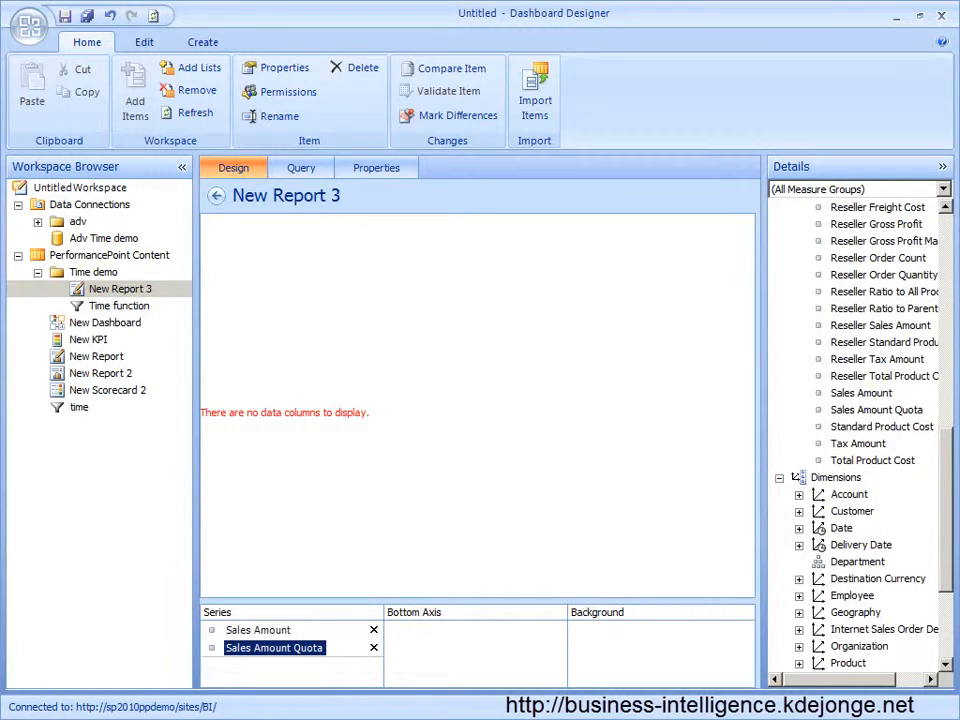
Place the Sales Territory hierarchy on the chart's Bottom Axis.
scroll(945, 590, down, 3)
click(866, 614)
drag(870, 624, 550, 630)
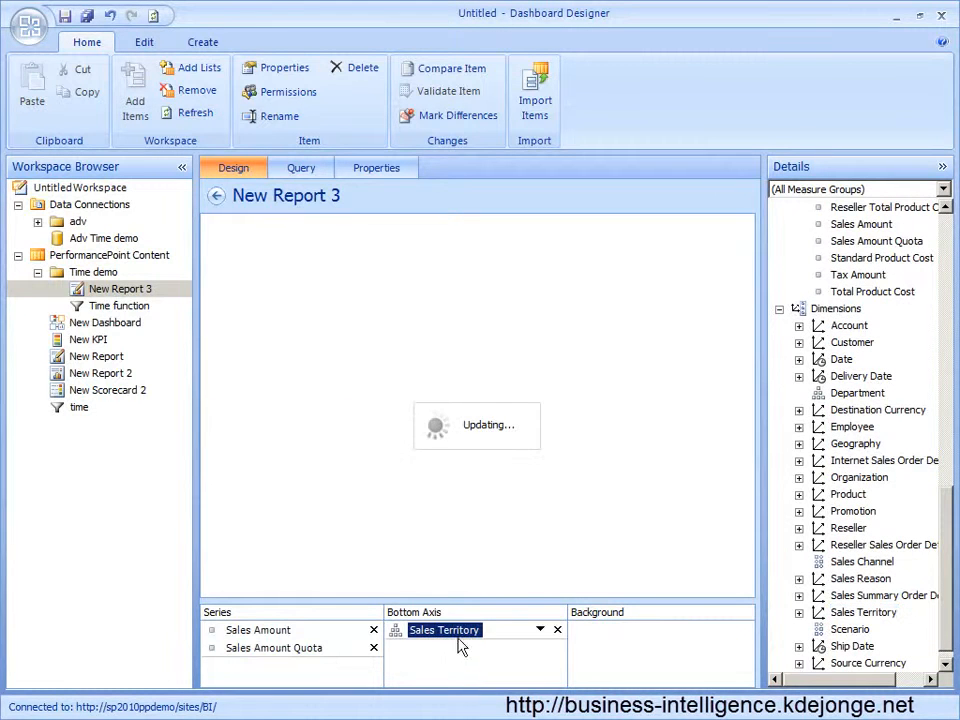
Restrict the Bottom Axis Sales Territory members to Europe, NA, North America and Pacific, excluding the default member.
click(541, 632)
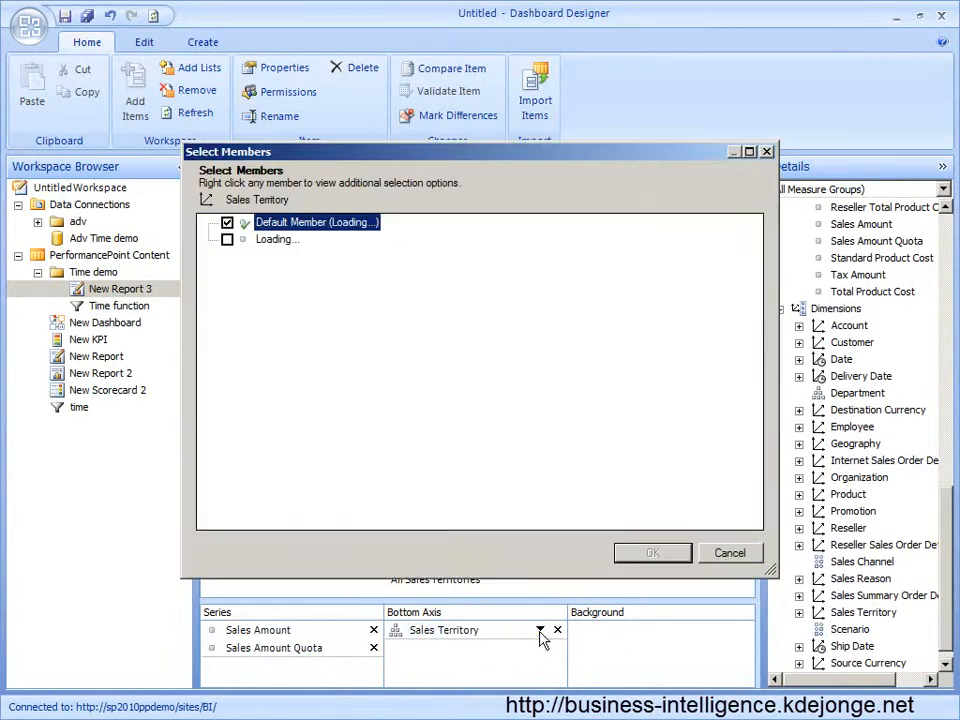
click(208, 239)
click(229, 224)
click(247, 256)
click(247, 273)
click(247, 290)
click(247, 307)
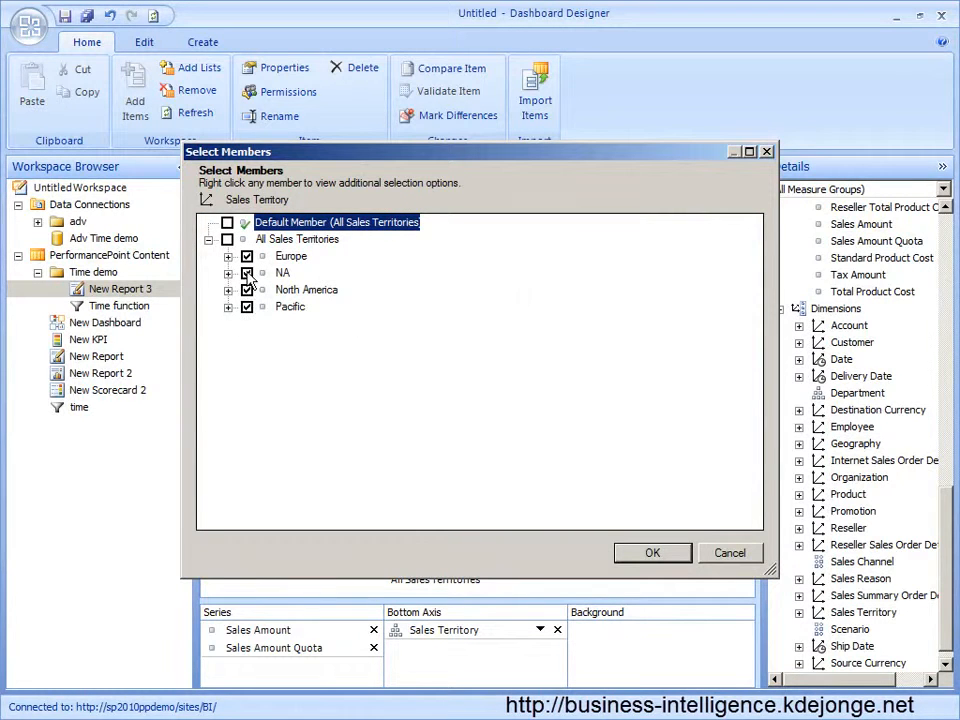
click(651, 553)
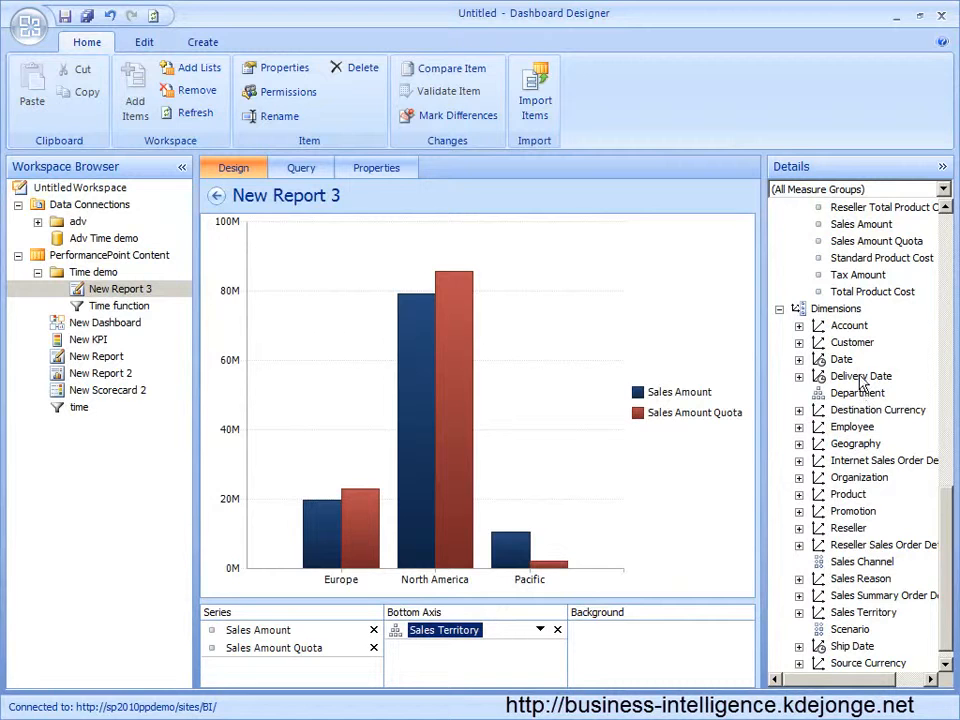
Place the Date Calendar hierarchy in the chart's Background and rename the report as Chart sales.
drag(810, 362, 596, 660)
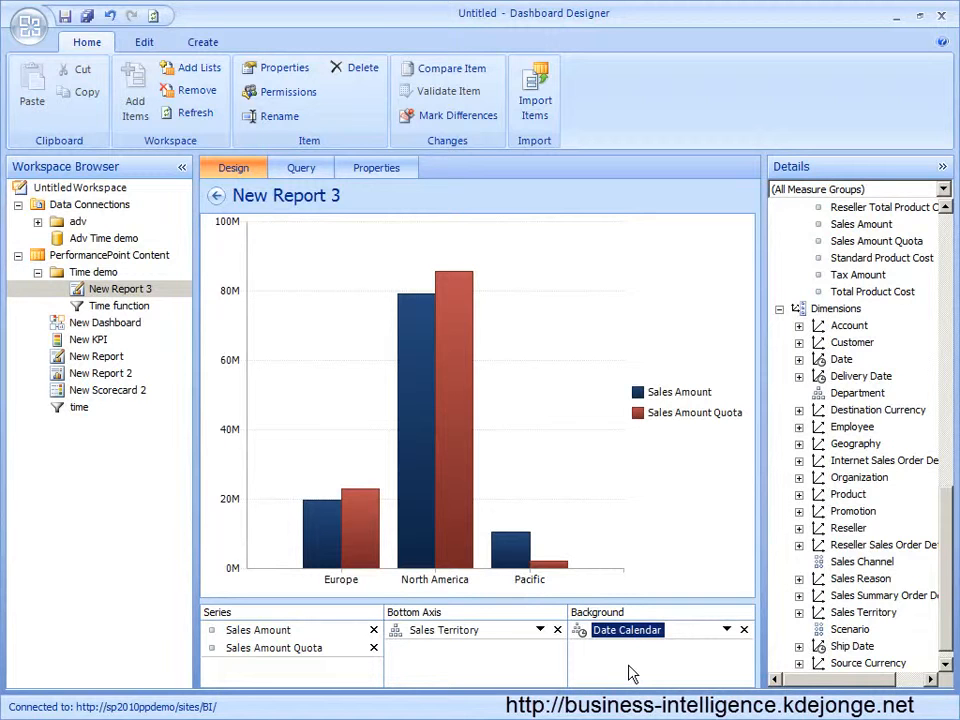
click(376, 168)
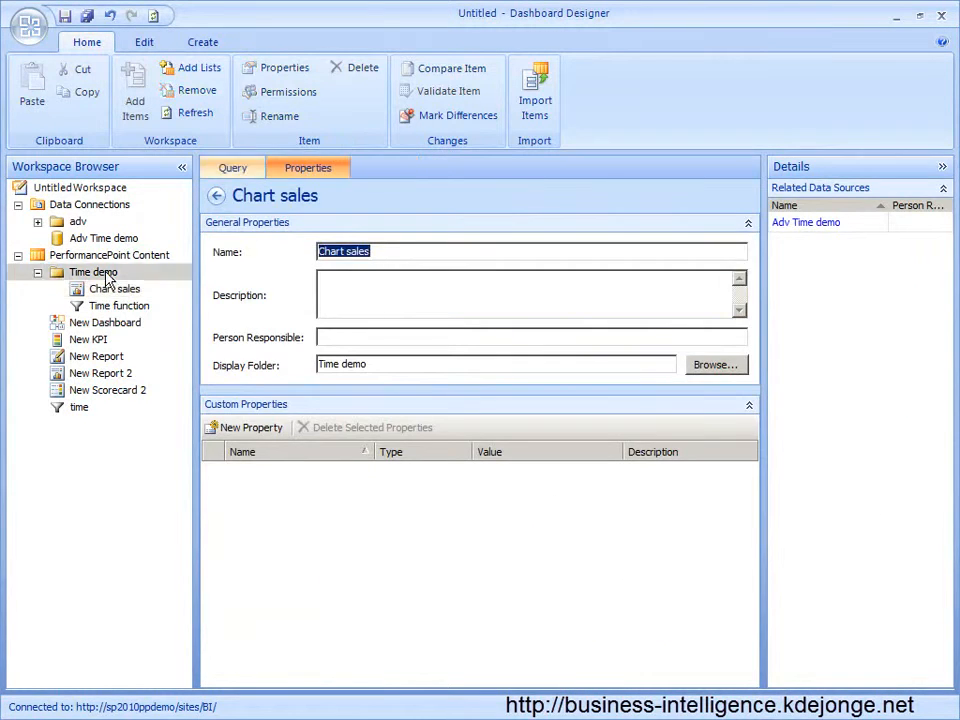
Create a Blank KPI in the Time demo folder.
click(80, 272)
right_click(107, 273)
mouse_move(146, 283)
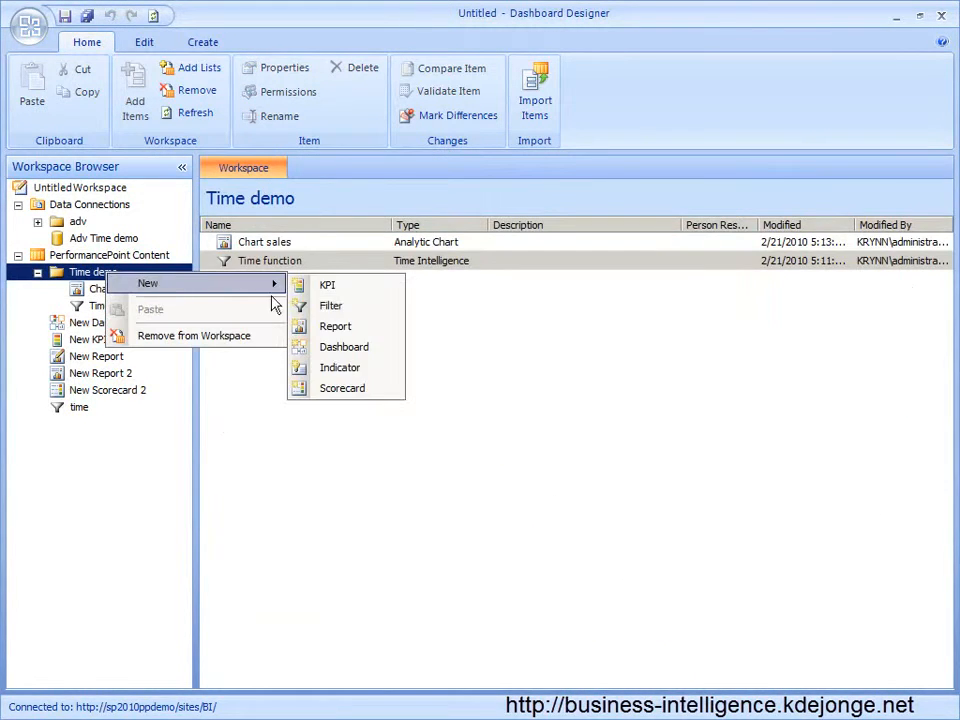
click(338, 287)
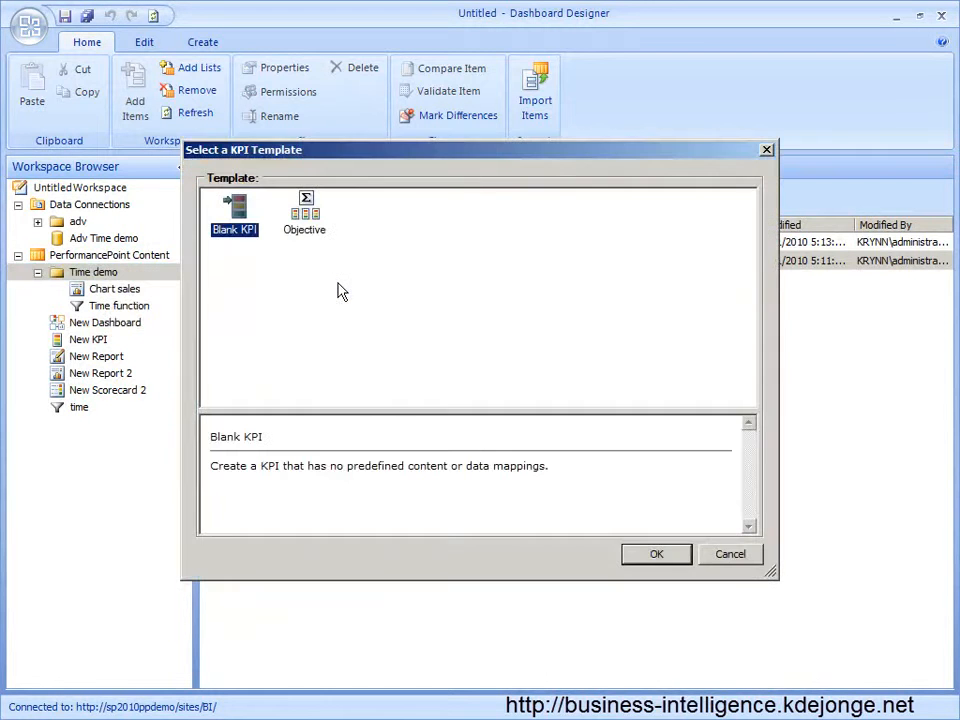
click(650, 553)
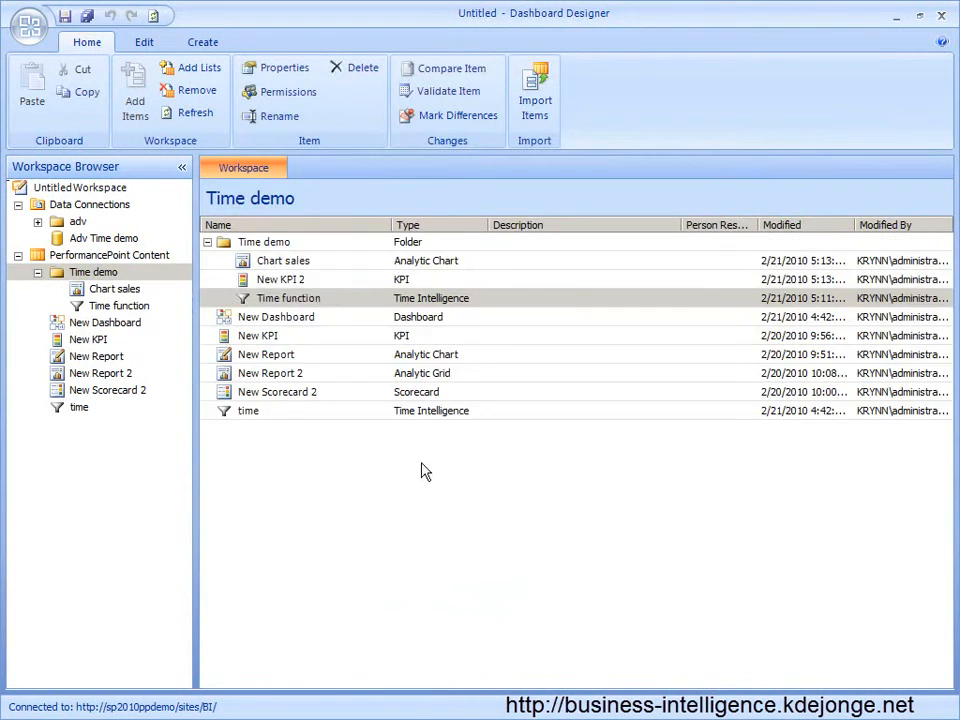
Map the KPI's Actual value to the Sales Amount measure of the Adv Time demo data source.
click(622, 290)
click(622, 290)
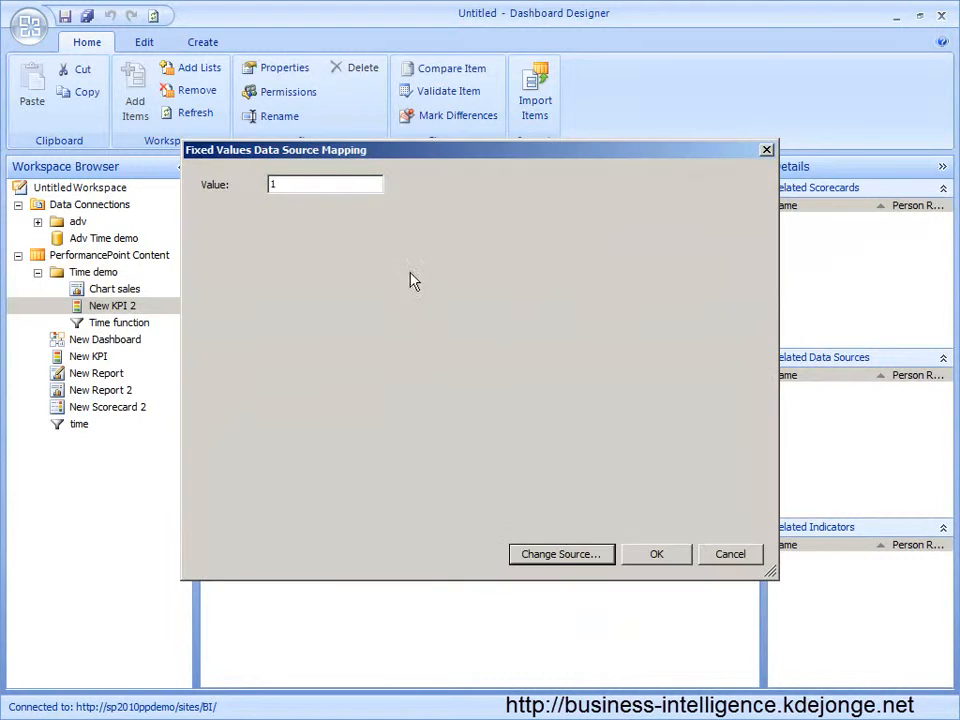
click(555, 556)
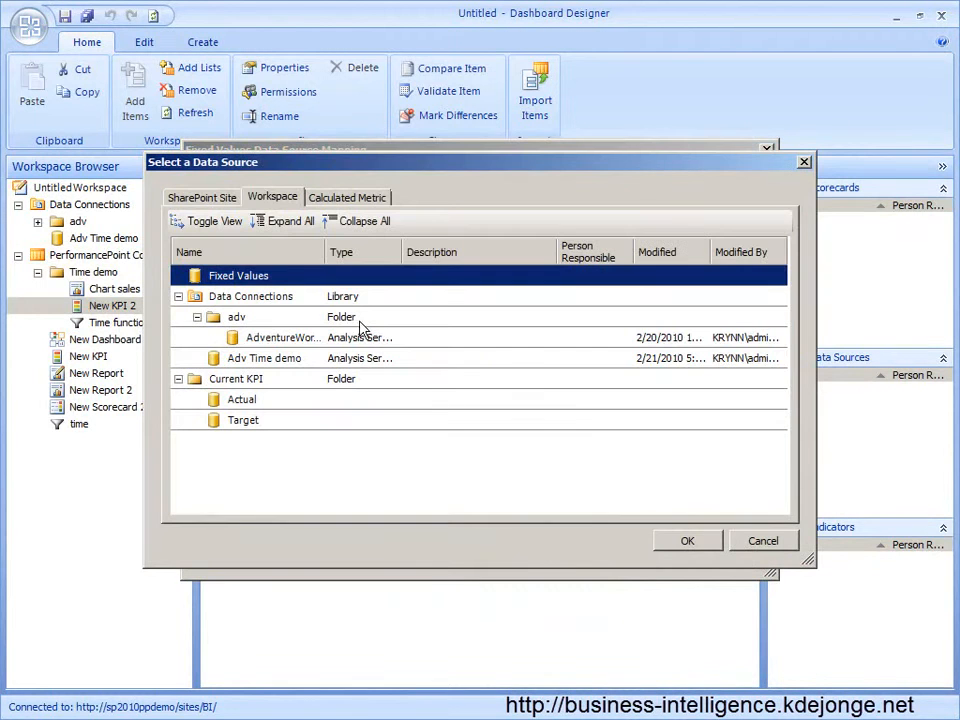
click(275, 368)
click(686, 540)
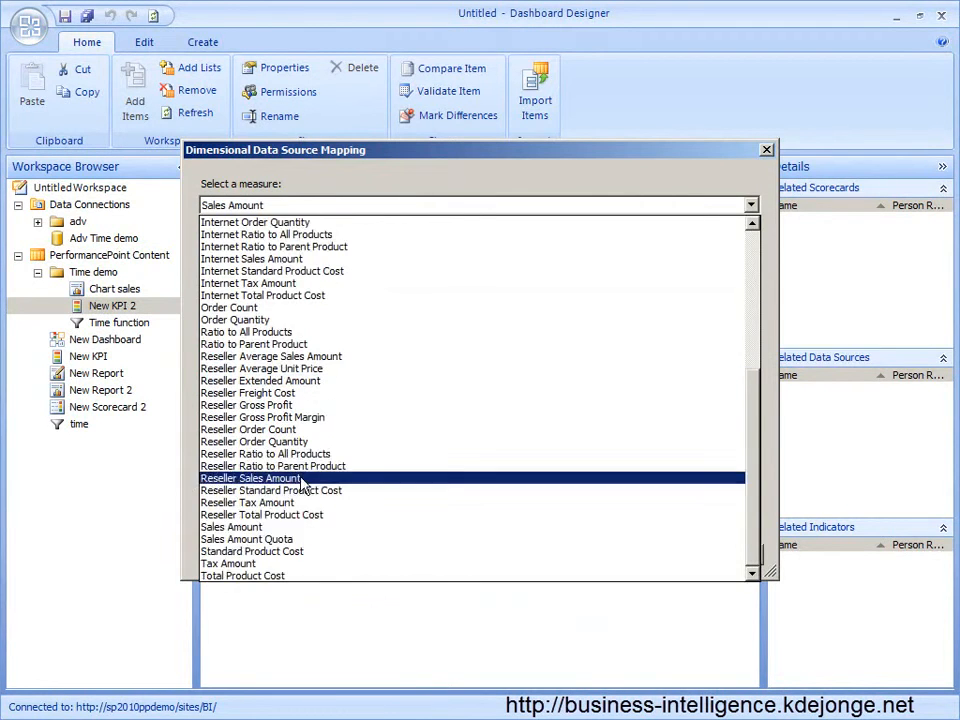
click(290, 528)
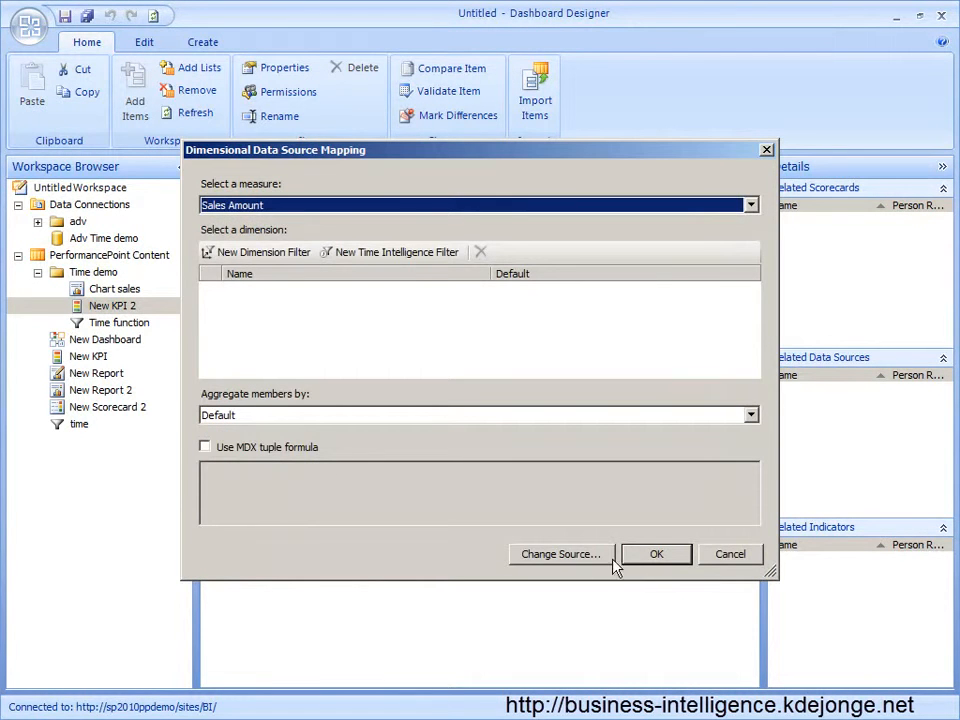
click(660, 556)
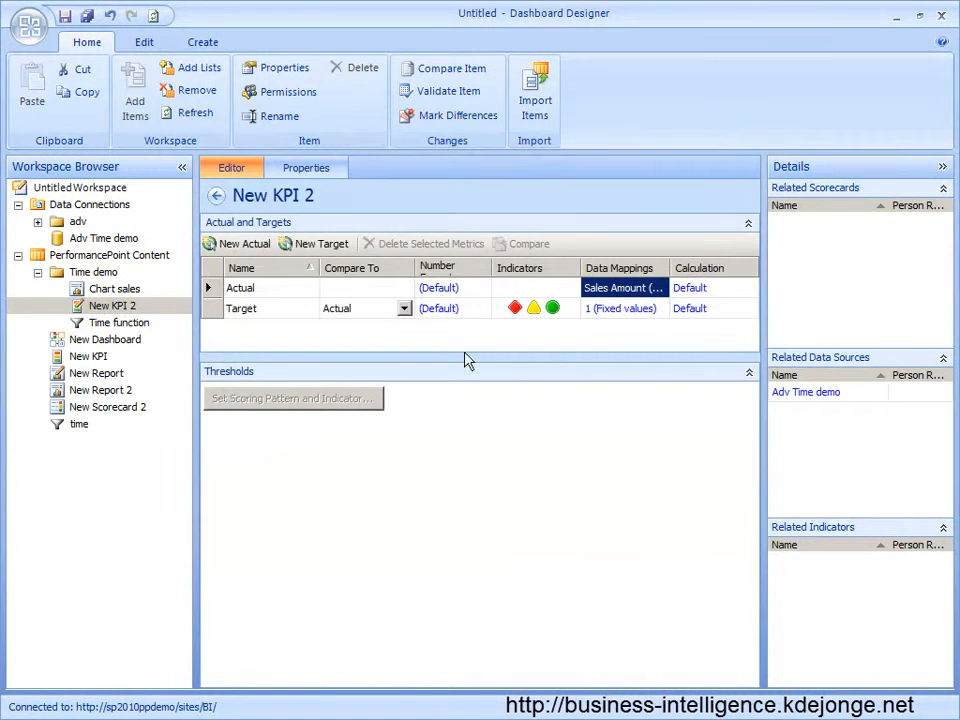
Map the KPI's Target value to the Sales Amount Quota measure of the Adv Time demo data source.
click(621, 308)
click(556, 543)
click(290, 359)
click(688, 541)
click(343, 207)
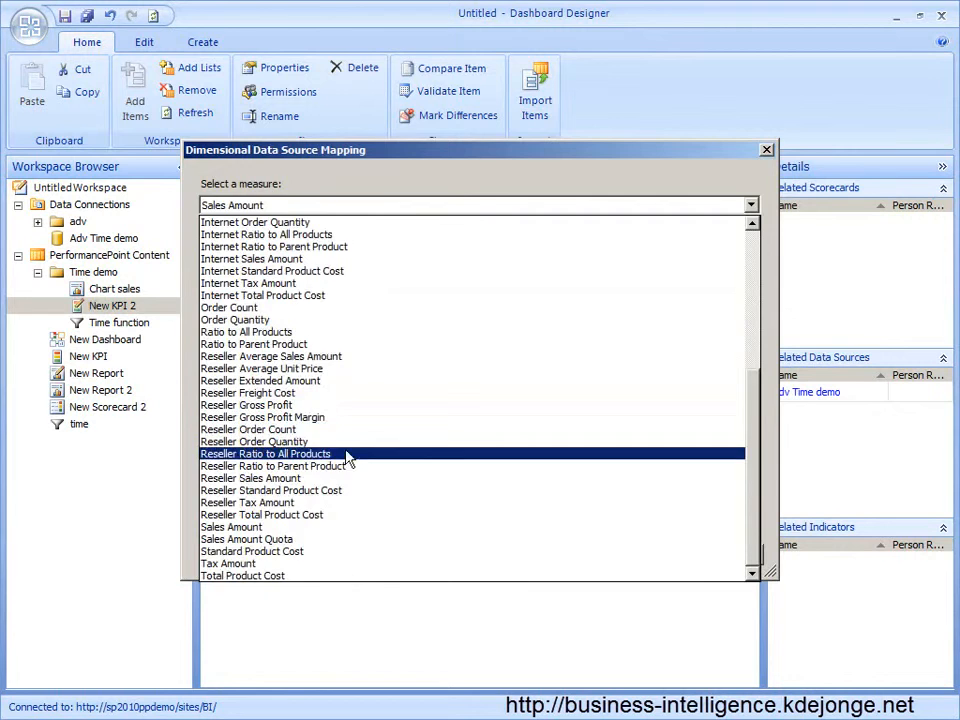
click(332, 542)
click(630, 555)
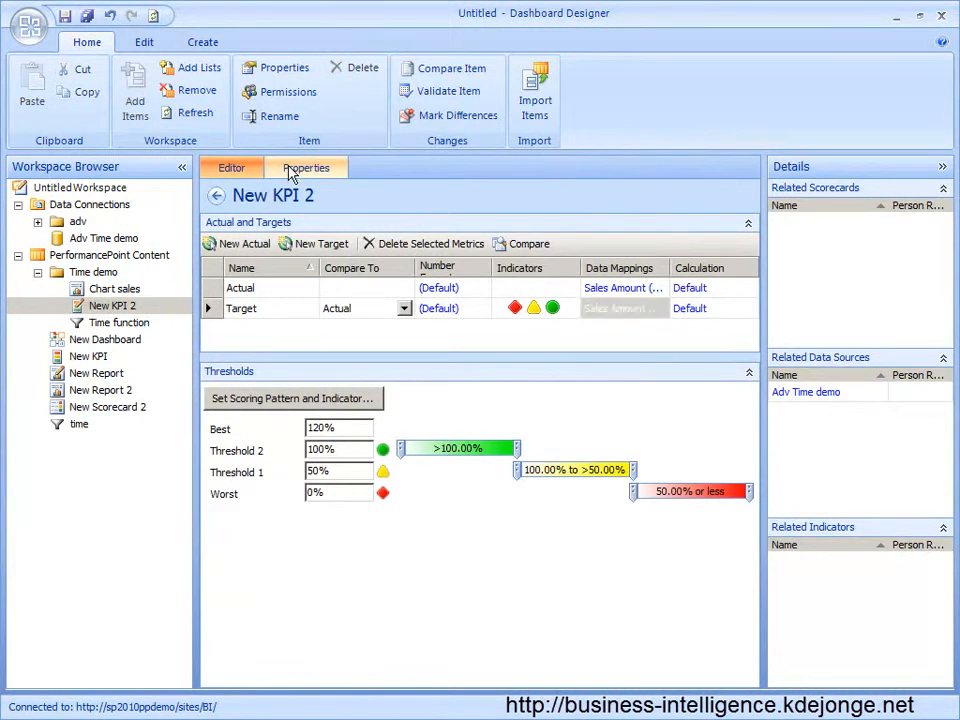
Rename the KPI as Time KPI.
click(295, 169)
text(Ti)
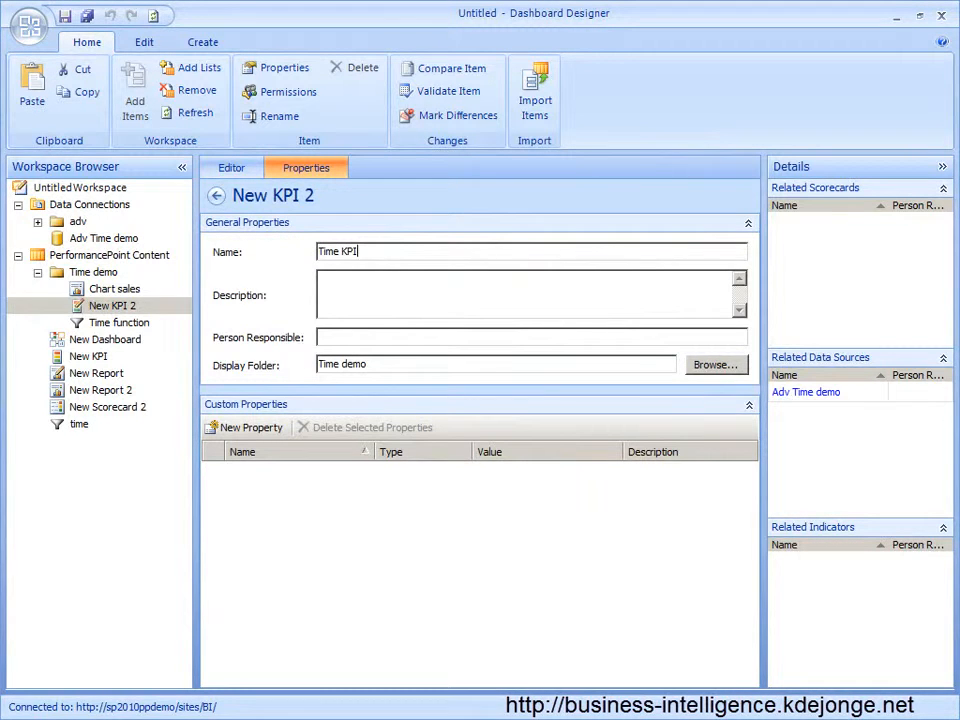
text(me KPI)
key(Return)
Start an Analysis Services scorecard in the Time demo folder, using the Adv Time demo data source.
click(104, 275)
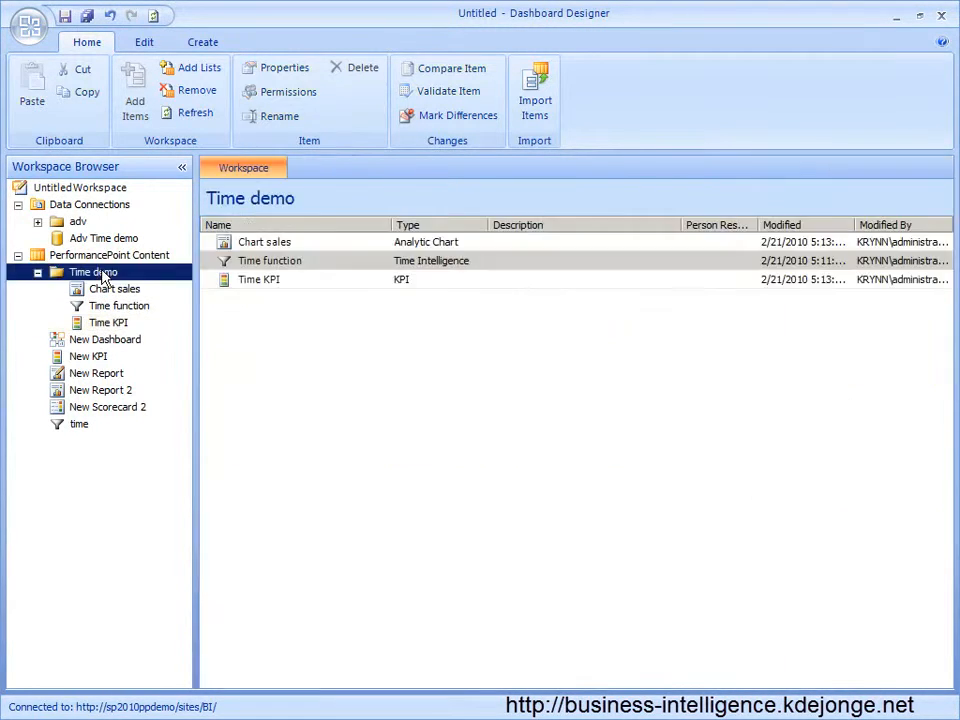
right_click(93, 278)
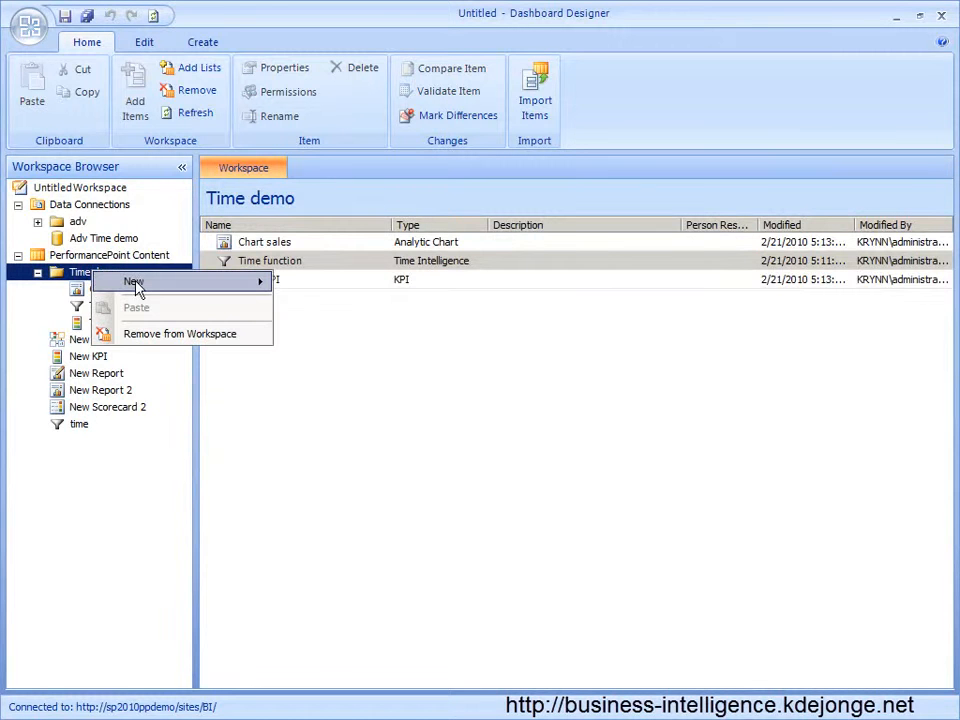
mouse_move(257, 280)
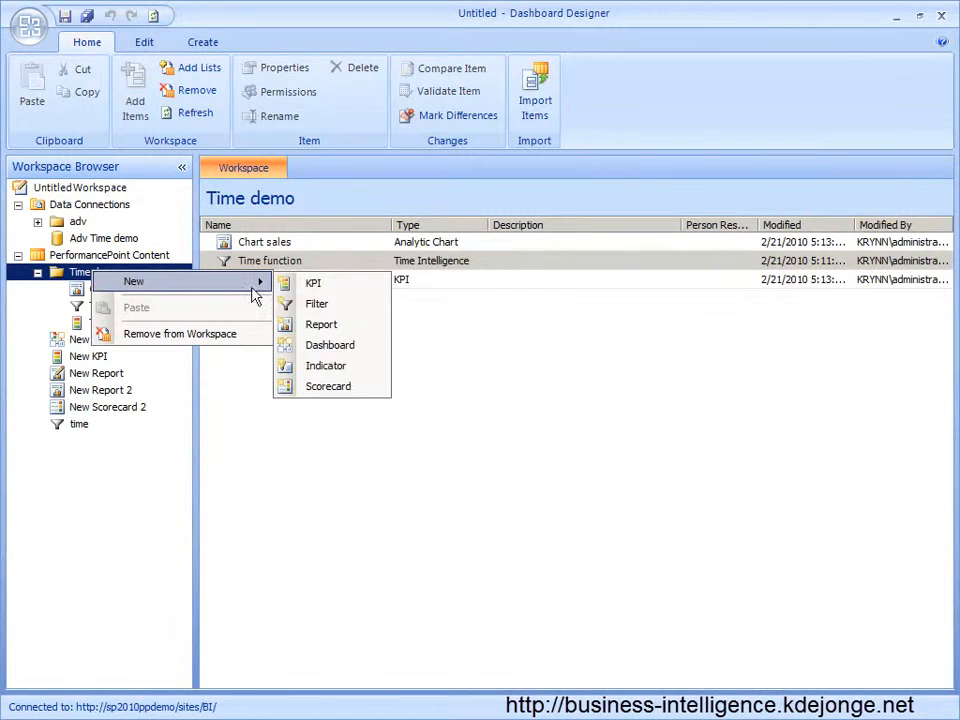
click(356, 387)
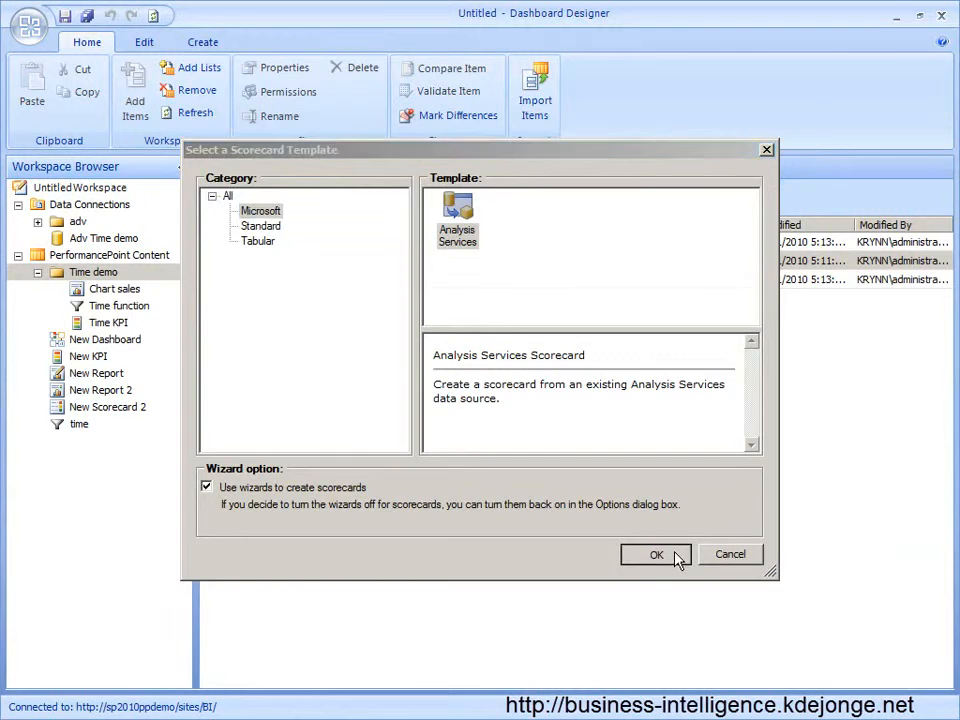
click(678, 557)
click(420, 343)
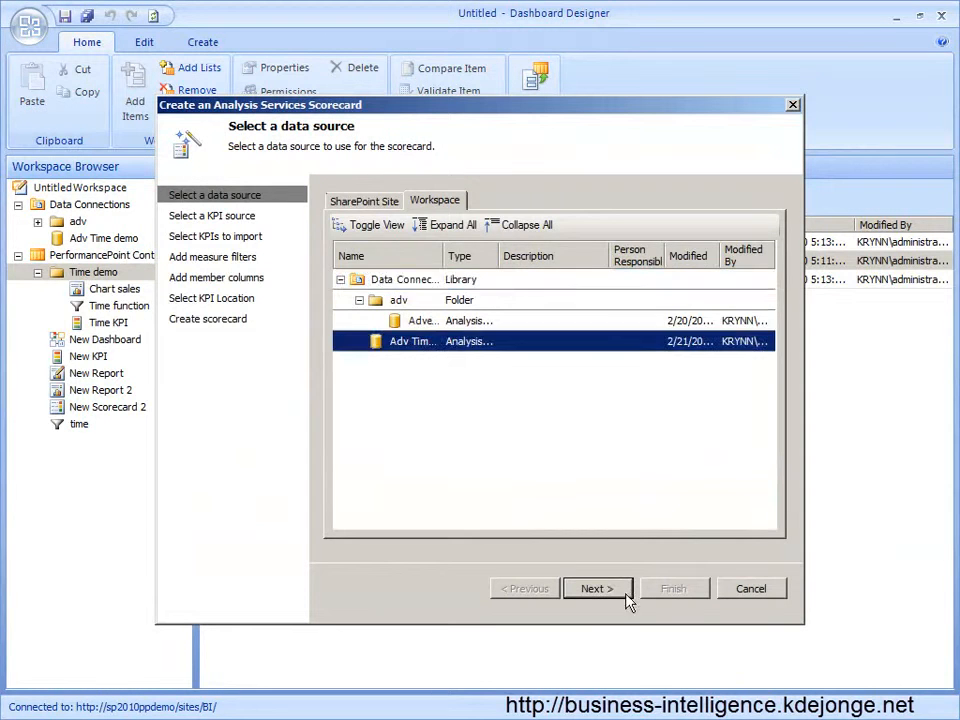
click(612, 587)
click(608, 587)
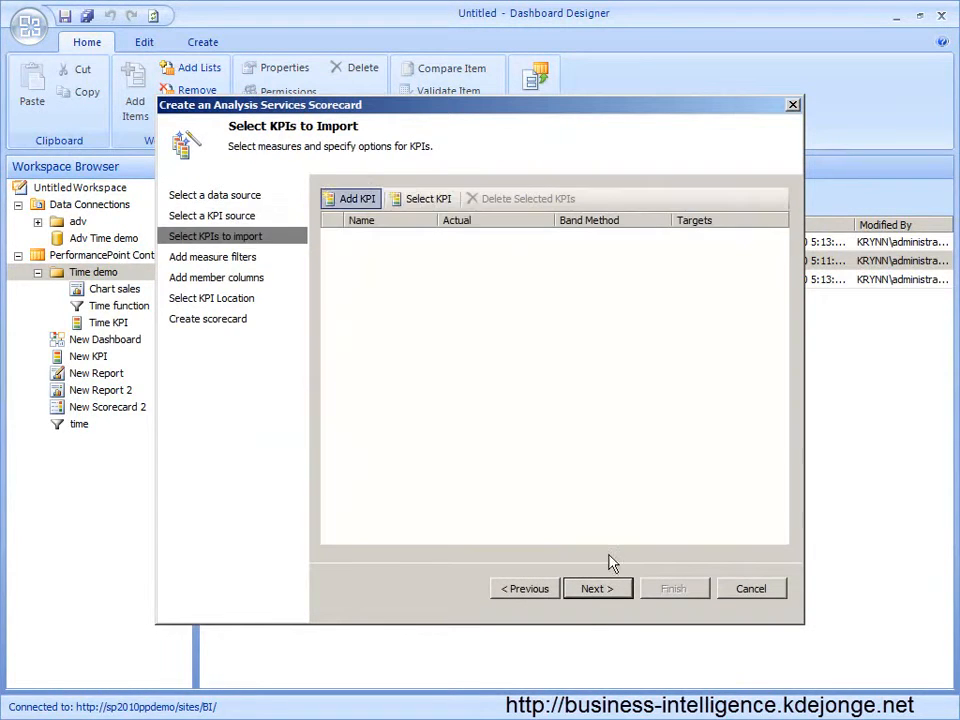
Import the existing Time KPI into the scorecard and finish the wizard without measure filters or member columns.
click(429, 197)
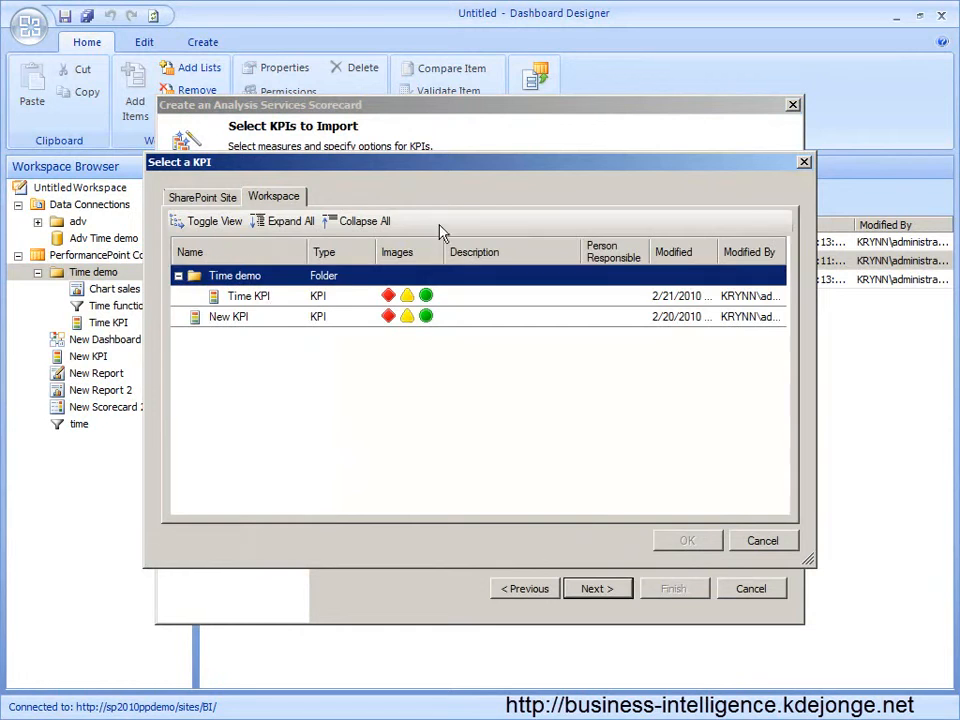
click(255, 302)
click(688, 541)
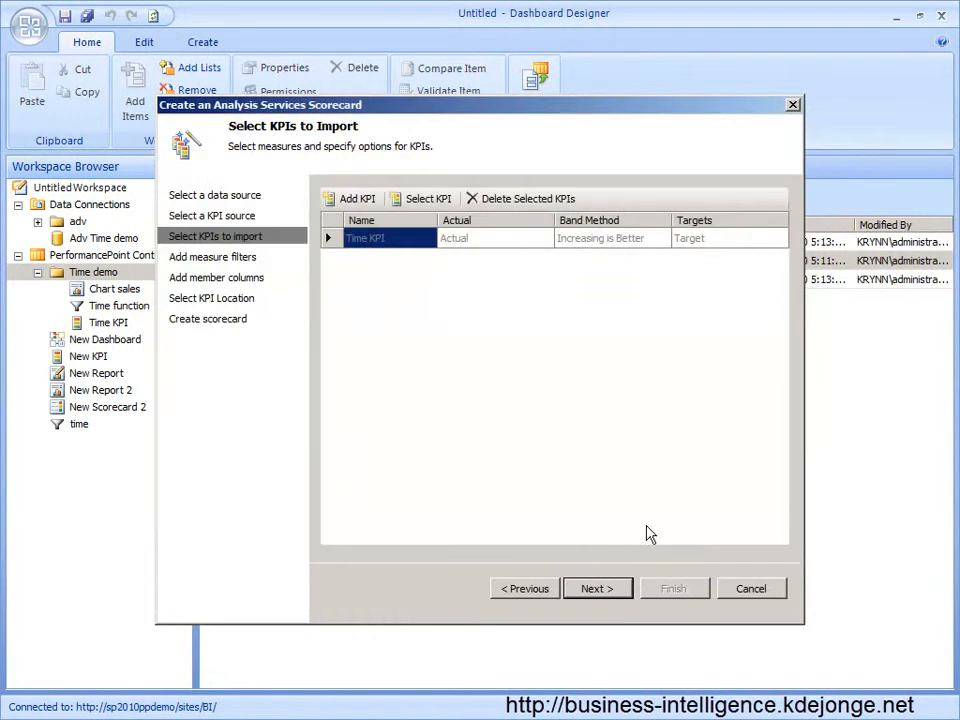
click(598, 589)
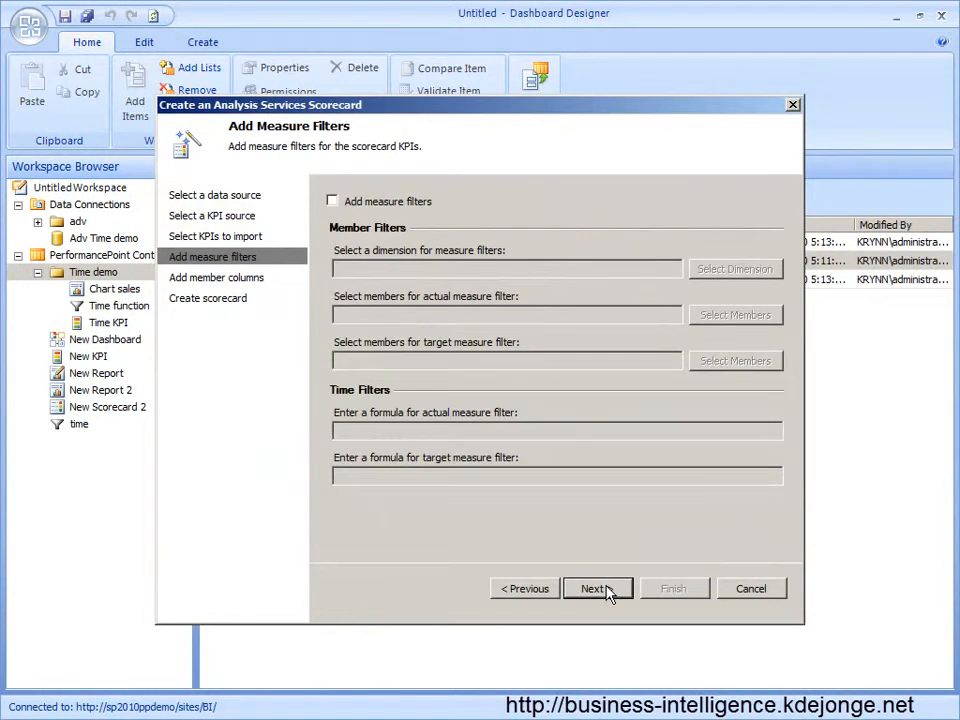
click(605, 589)
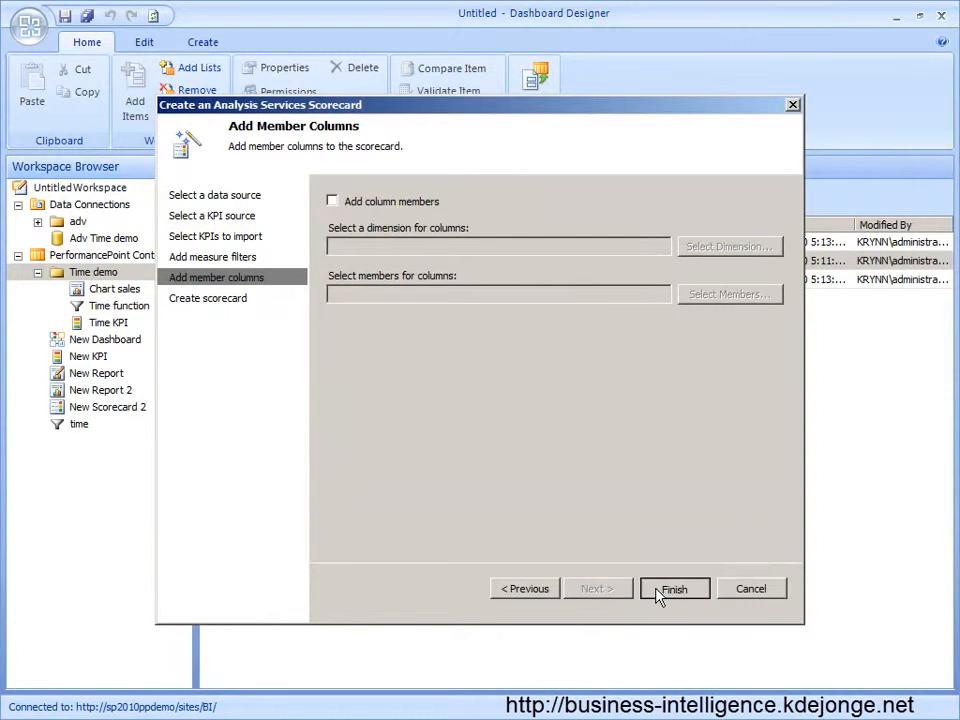
click(657, 594)
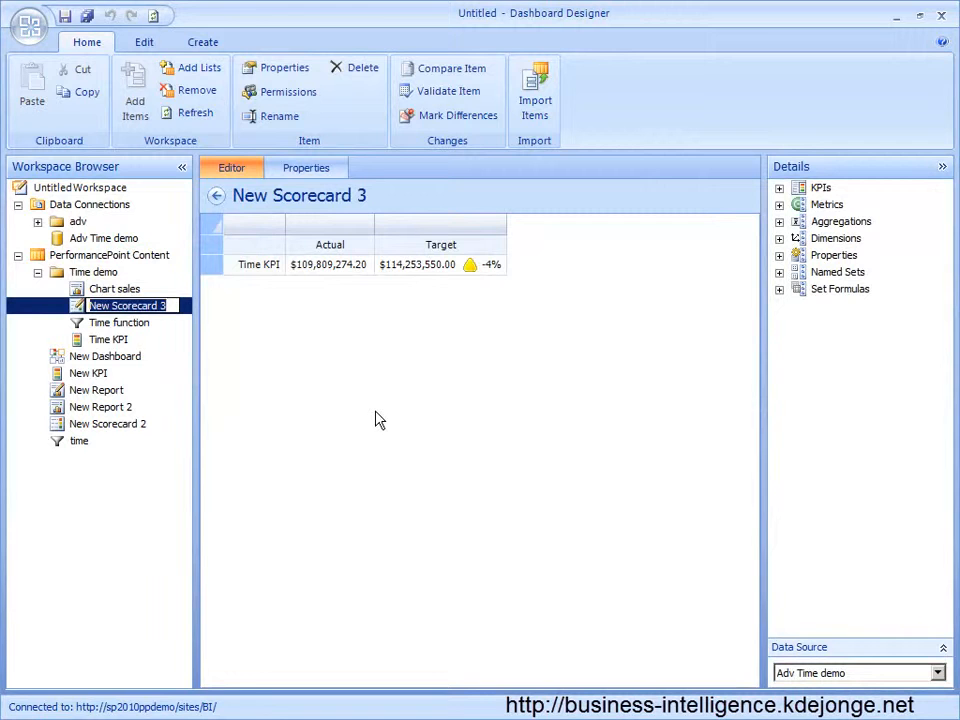
Rename the new scorecard as Time scorecard.
text(Time sc)
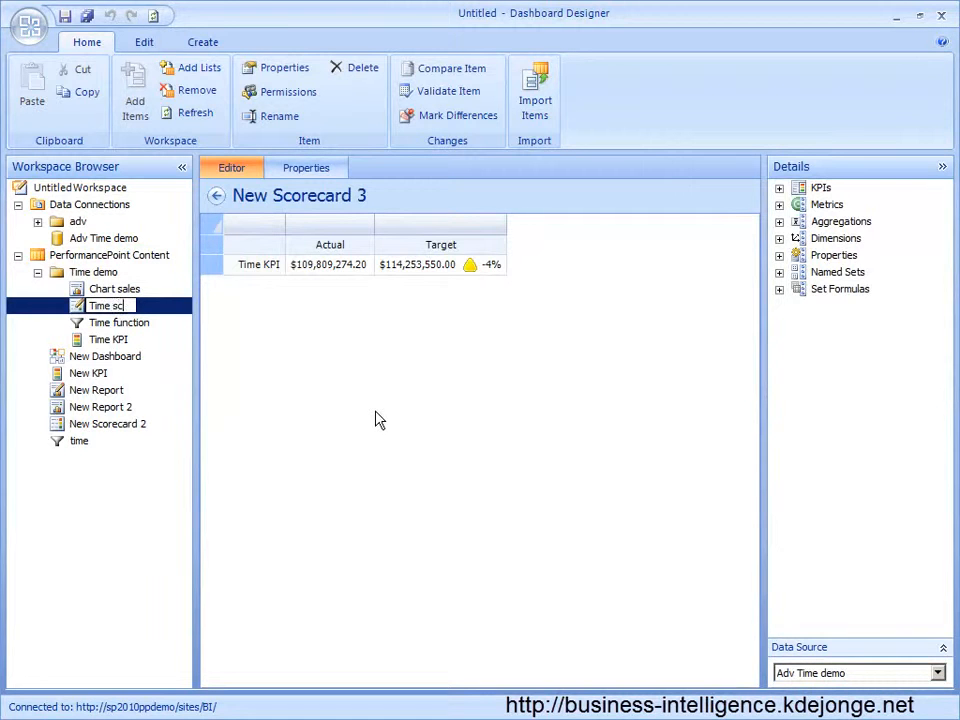
text(orecard)
key(Return)
Add the Sales Territory dimension to the scorecard's rows with the members Europe, North America and Pacific.
click(779, 238)
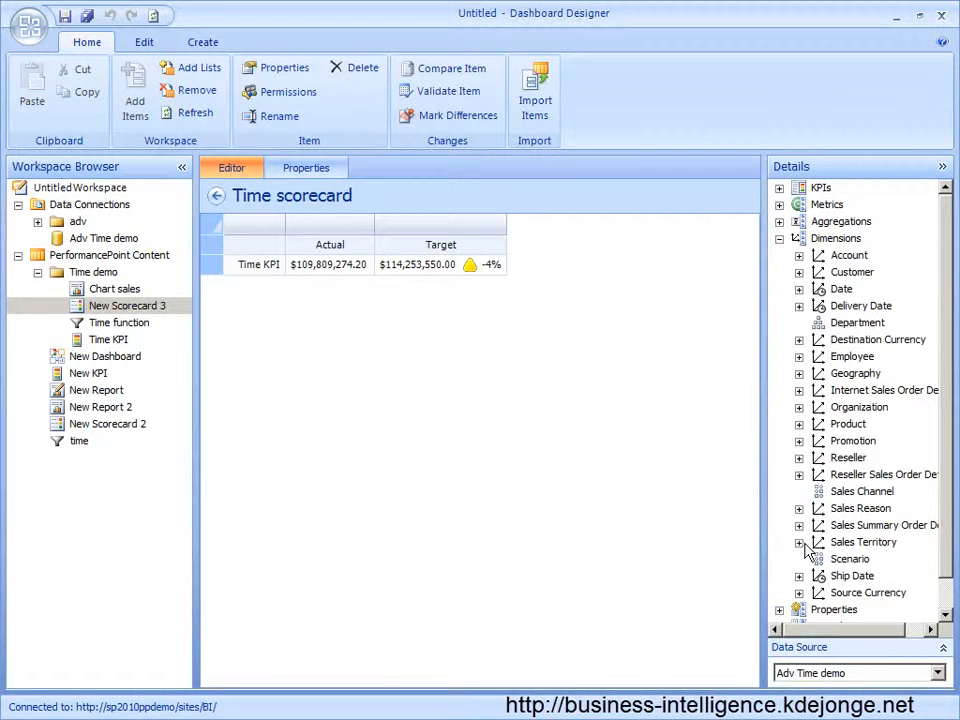
drag(852, 542, 228, 263)
click(208, 222)
click(247, 239)
click(247, 273)
click(247, 290)
click(647, 554)
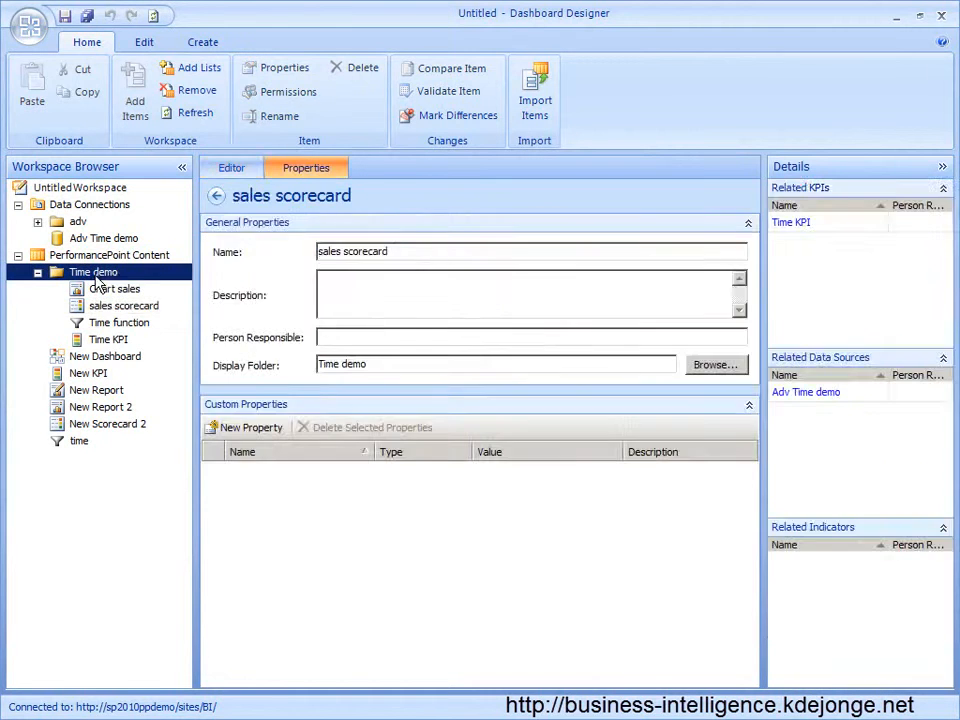
Create a dashboard in the Time demo folder from the Header, 2 Columns page template.
right_click(96, 272)
mouse_move(134, 292)
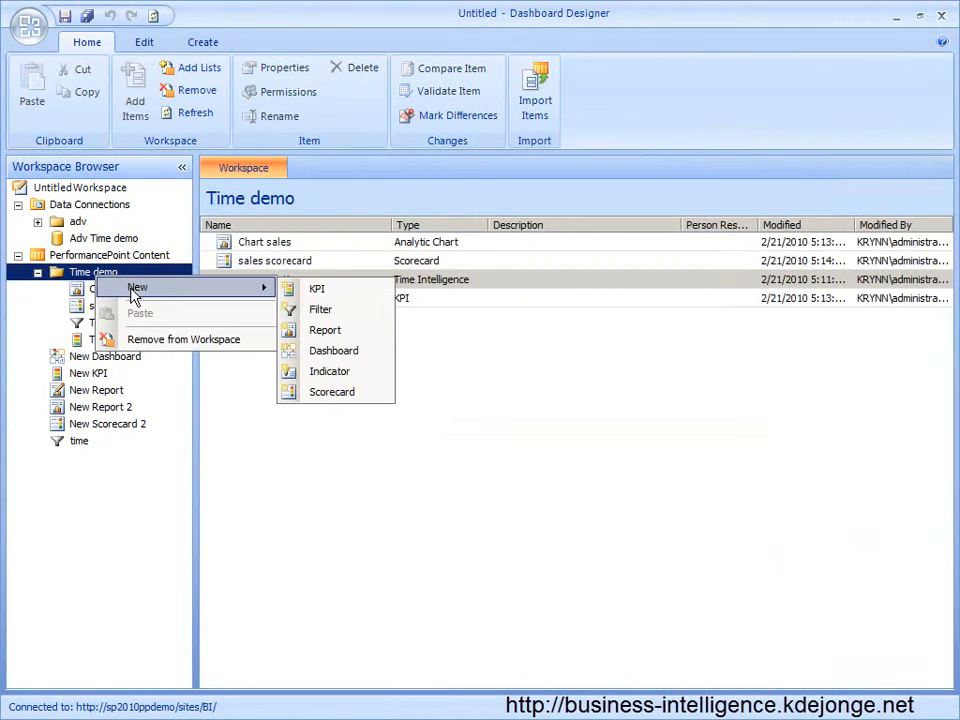
click(345, 352)
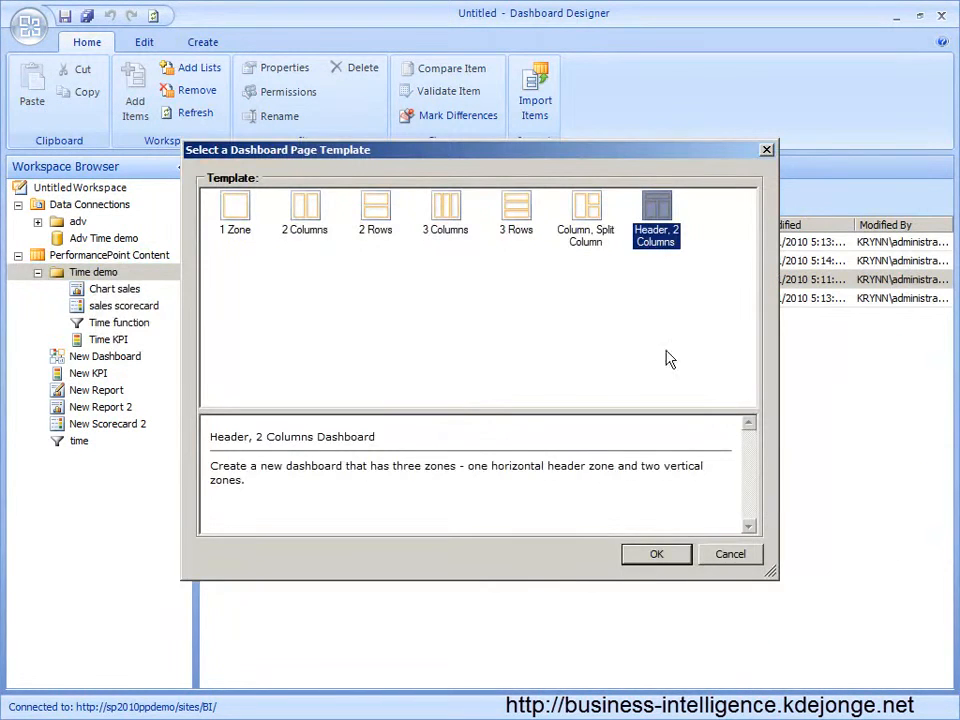
click(660, 553)
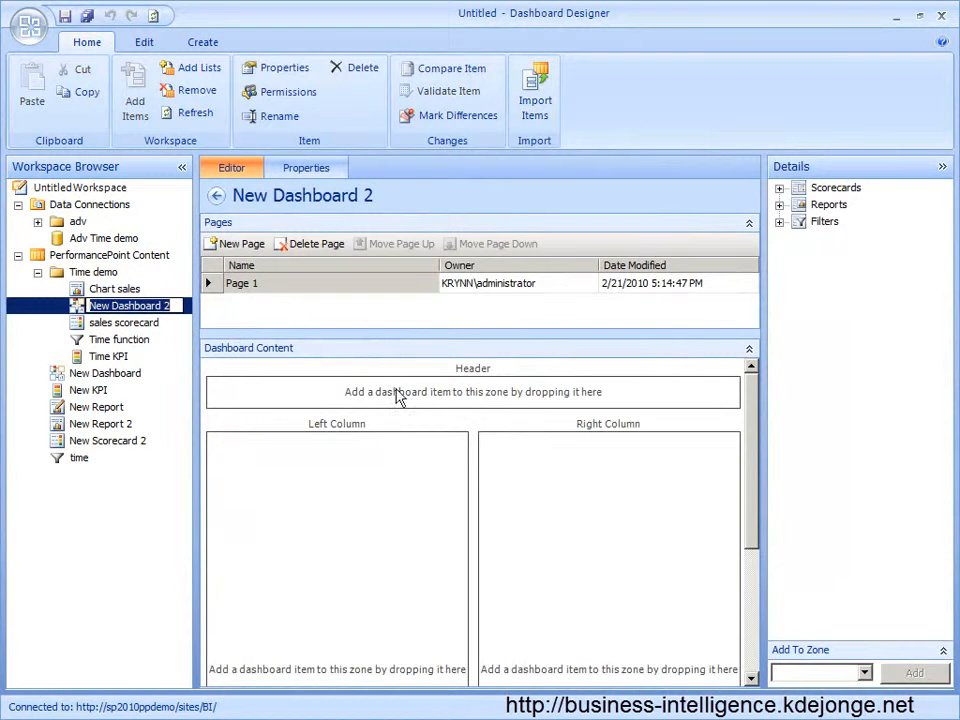
Add the sales scorecard to the dashboard's Left Column and the Chart sales report to its Right Column.
click(779, 204)
click(779, 187)
click(799, 204)
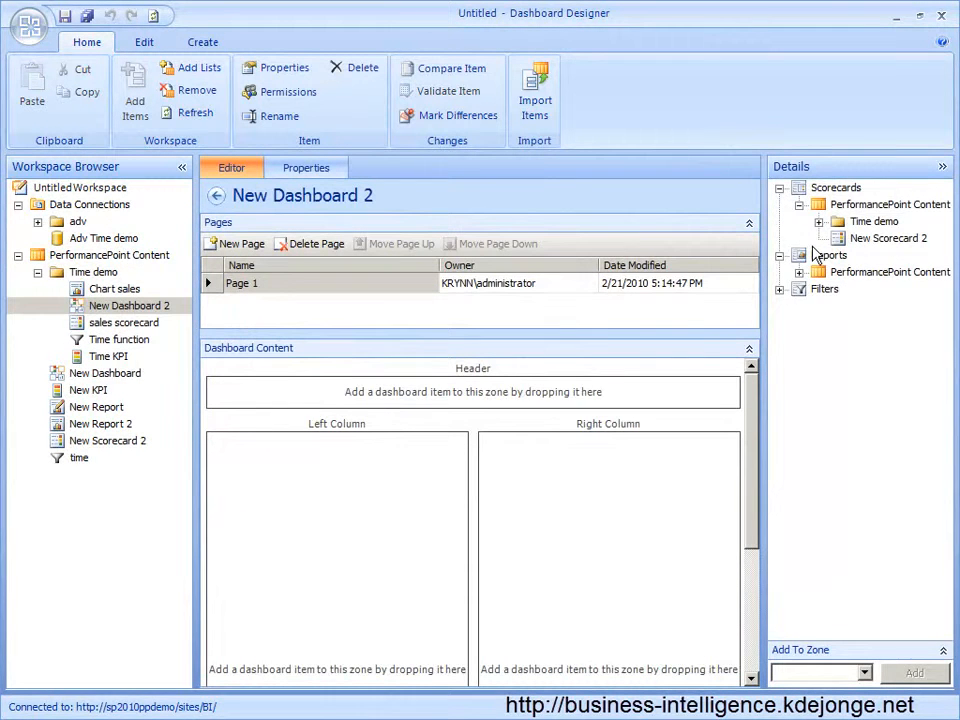
click(799, 272)
click(820, 221)
drag(900, 240, 352, 478)
click(819, 305)
drag(838, 322, 552, 433)
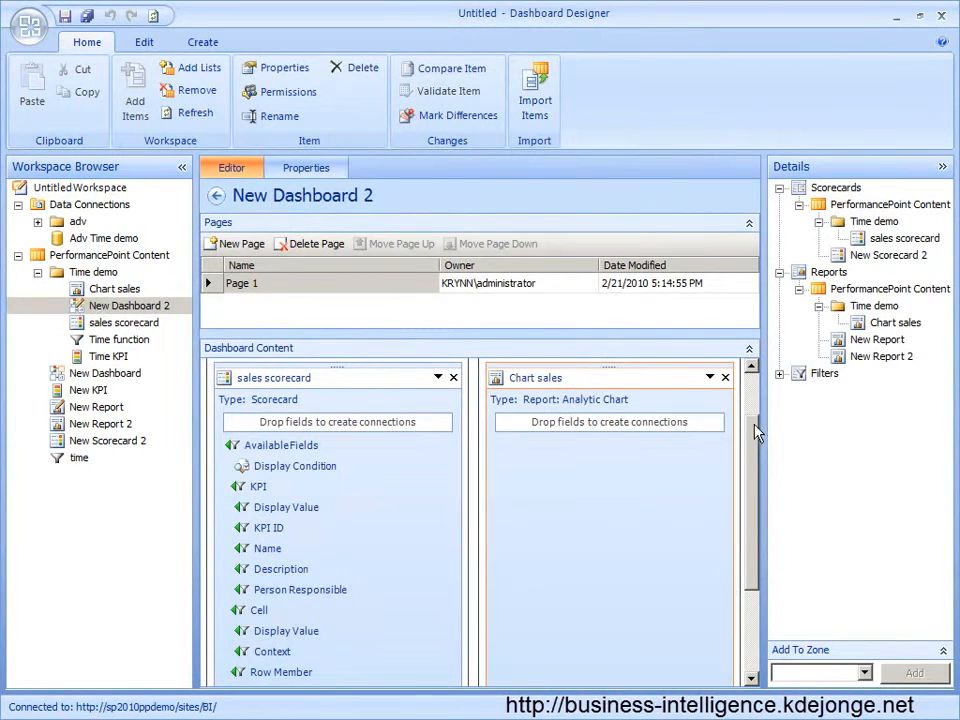
Add the Time function filter from the Time demo folder to the dashboard's Header zone.
click(779, 373)
click(799, 390)
click(819, 407)
drag(898, 424, 300, 403)
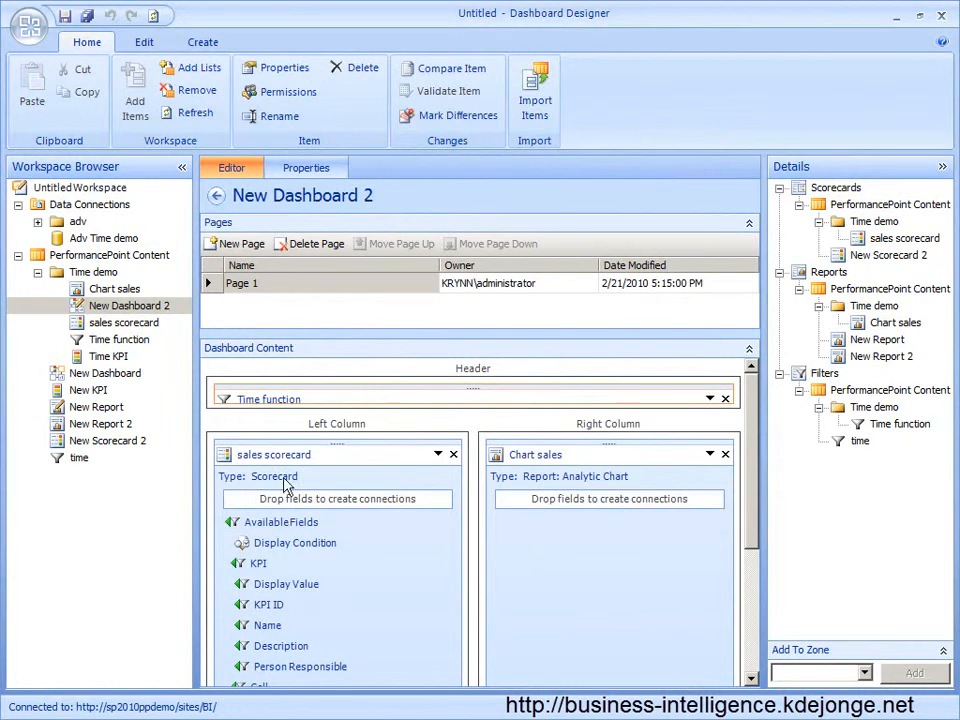
Connect the Time function filter's Member Unique Name to the Date Calendar field of the Chart sales report.
mouse_move(259, 381)
drag(588, 508, 586, 505)
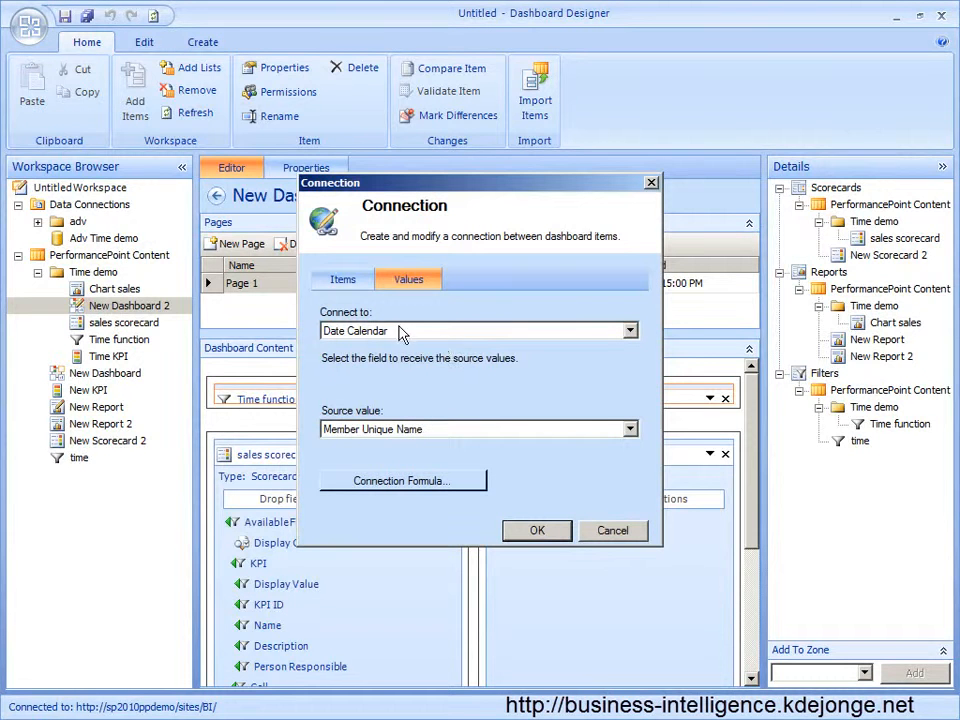
click(400, 332)
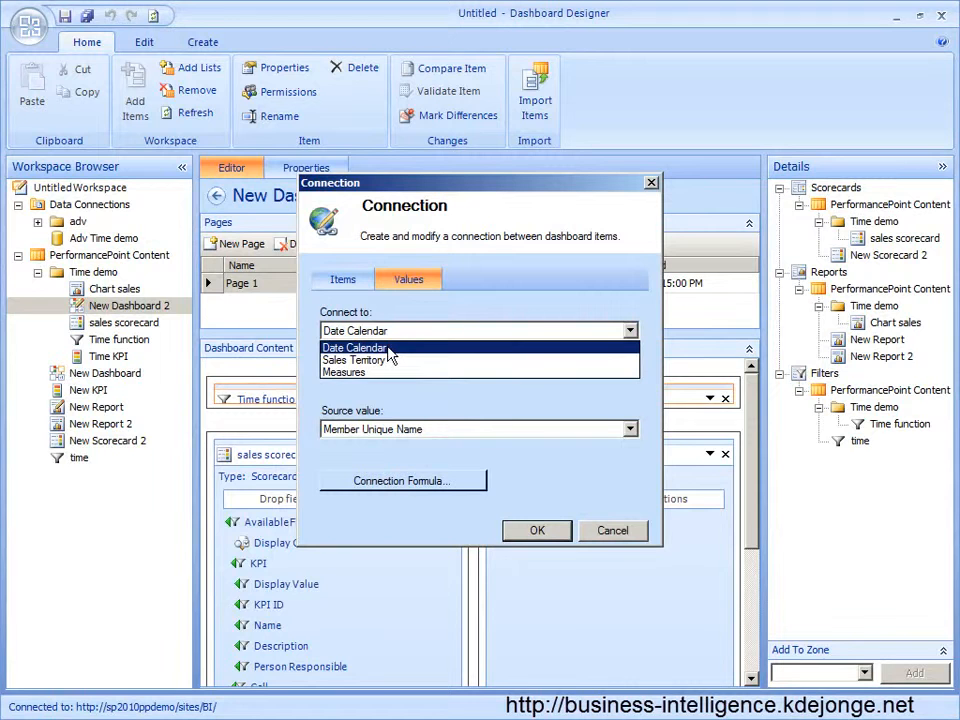
click(388, 352)
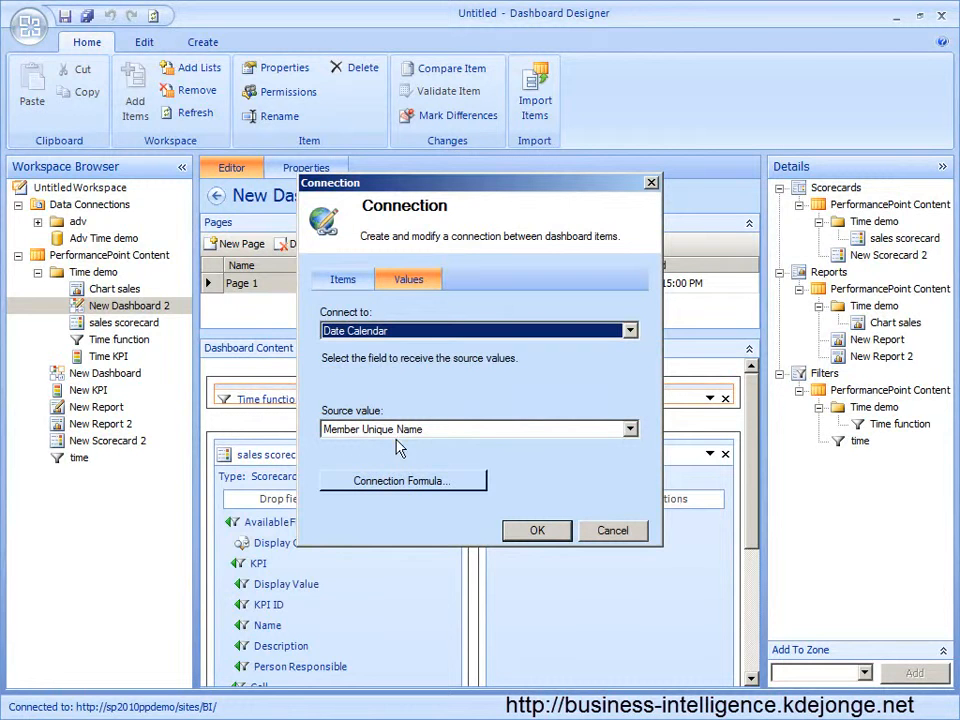
click(530, 533)
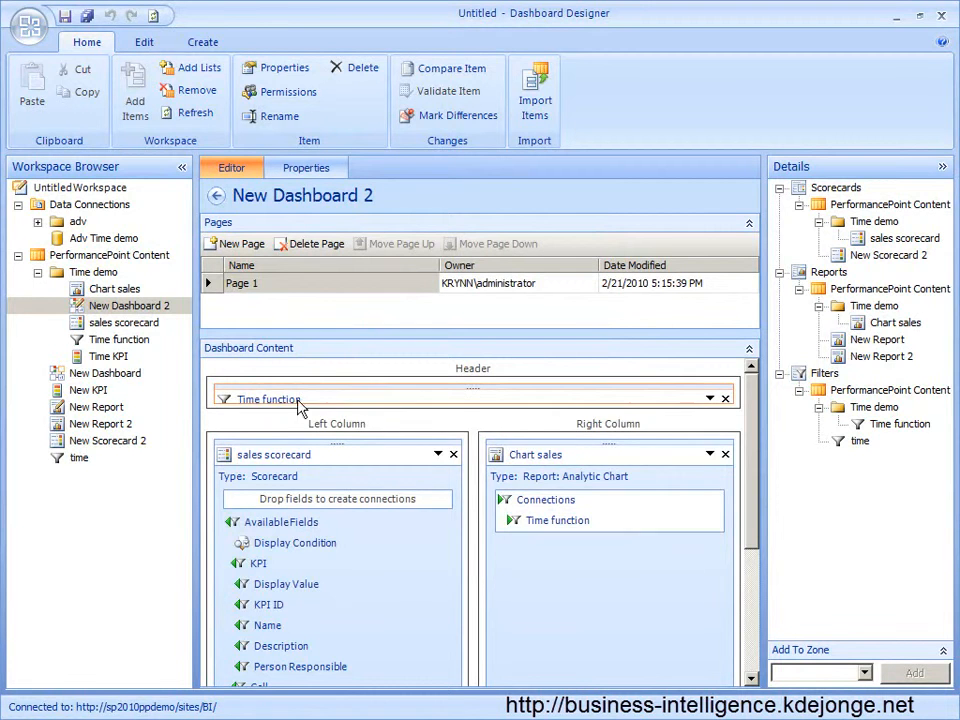
mouse_move(270, 401)
drag(322, 540, 297, 507)
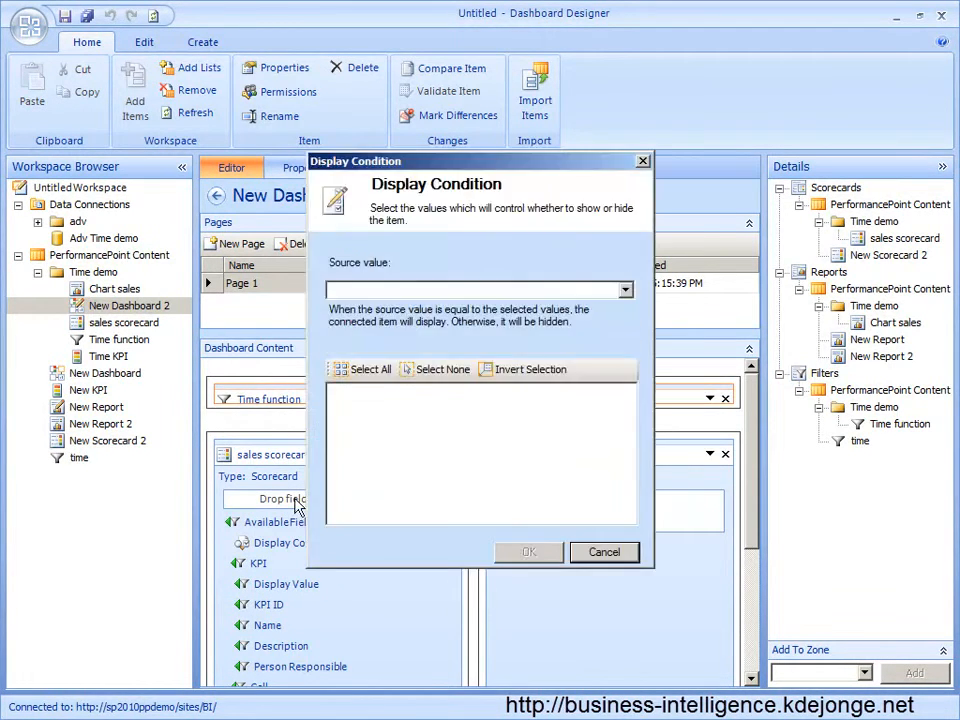
click(612, 554)
Connect the Time function filter to the sales scorecard's TI formula with Formula as the source value.
mouse_move(266, 400)
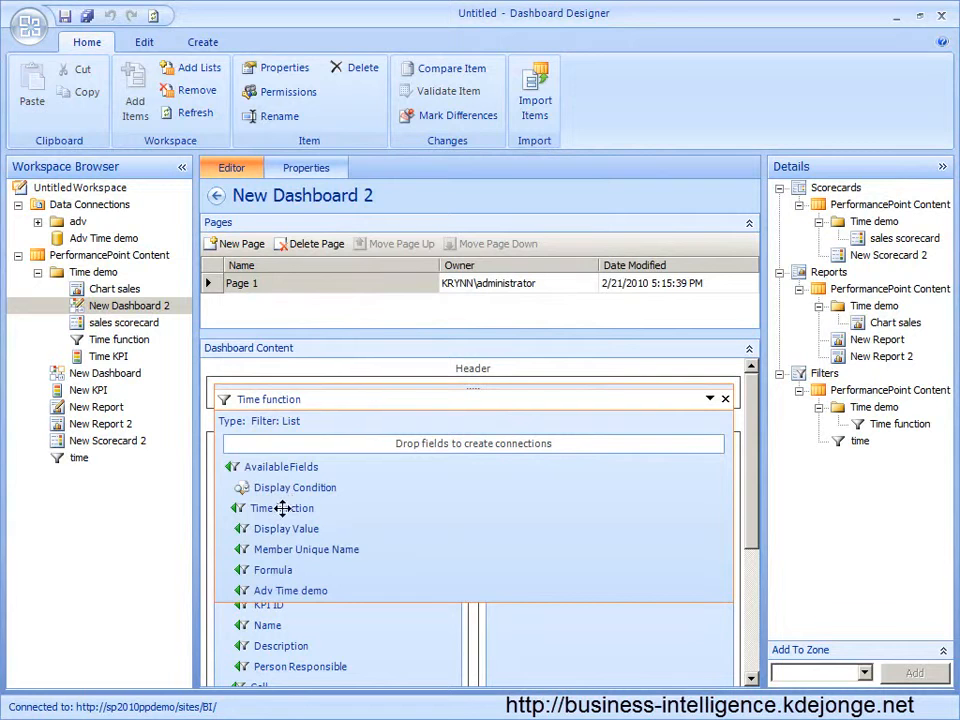
drag(706, 627, 339, 507)
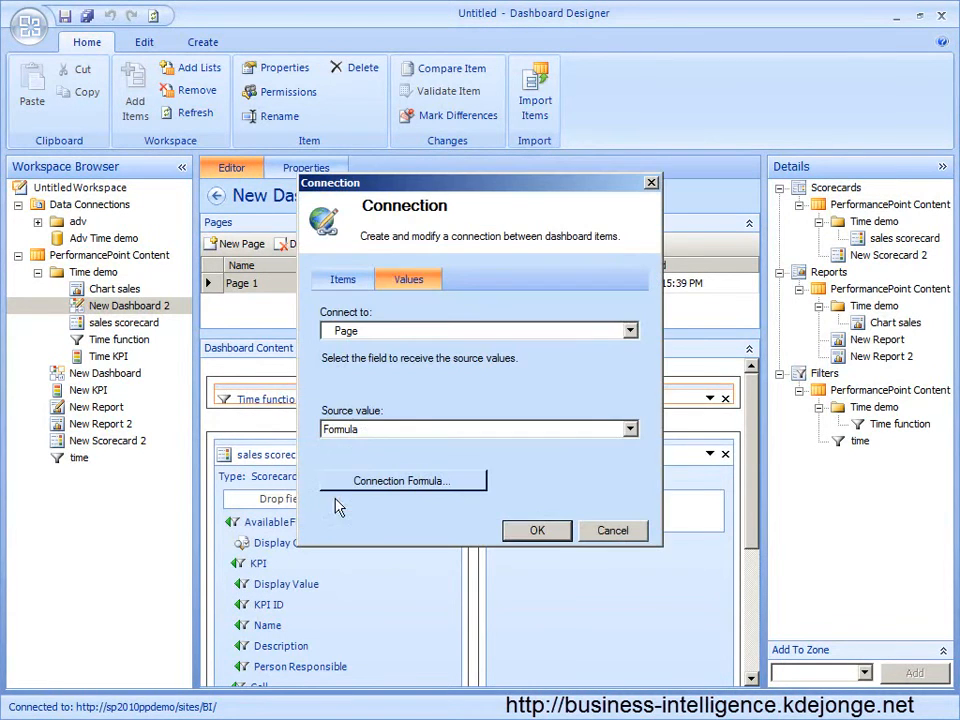
click(390, 330)
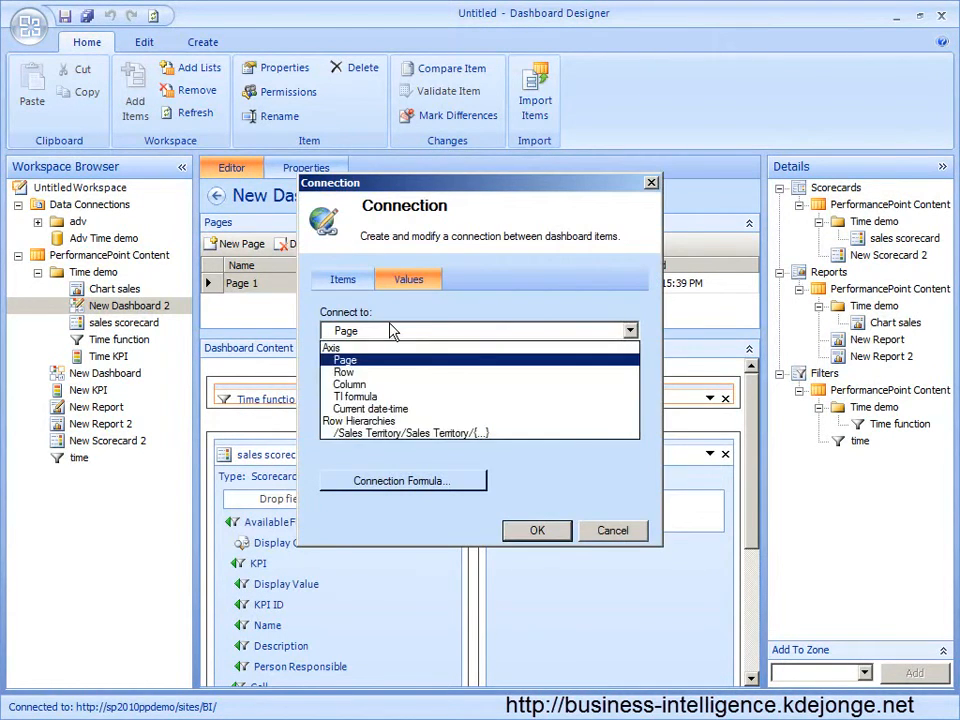
click(399, 397)
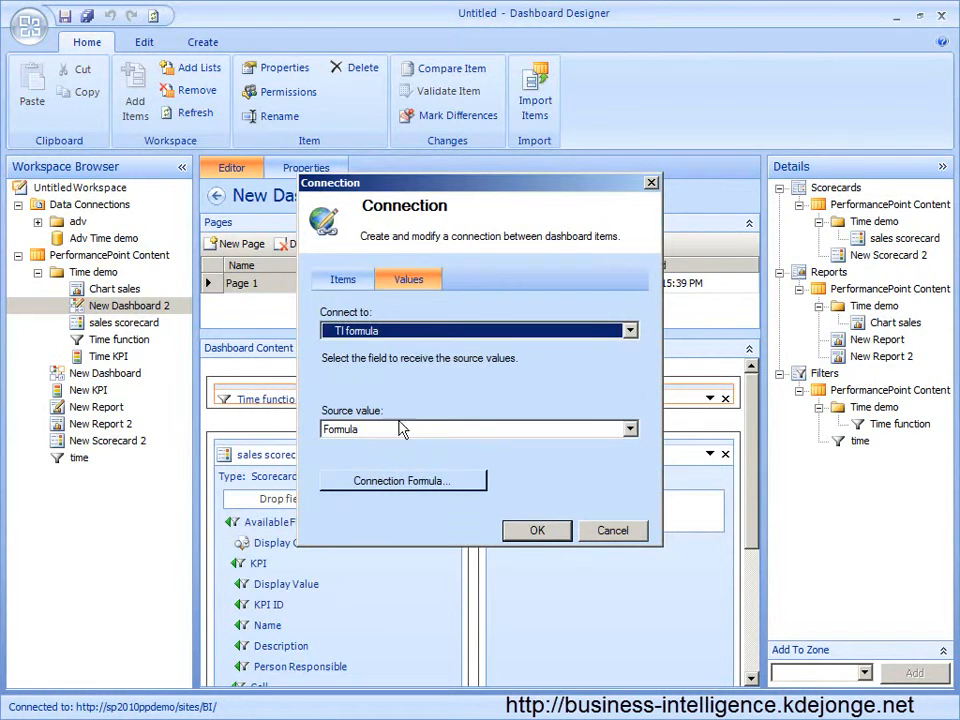
click(538, 537)
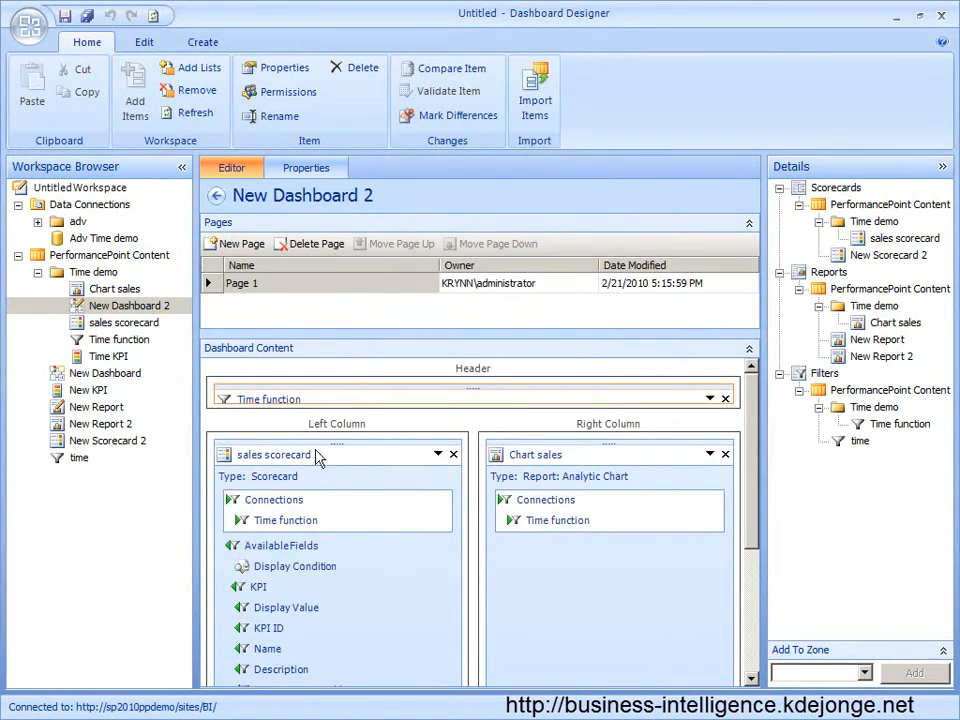
Deploy the new dashboard to the SharePoint BI site with the v4 master page.
right_click(140, 306)
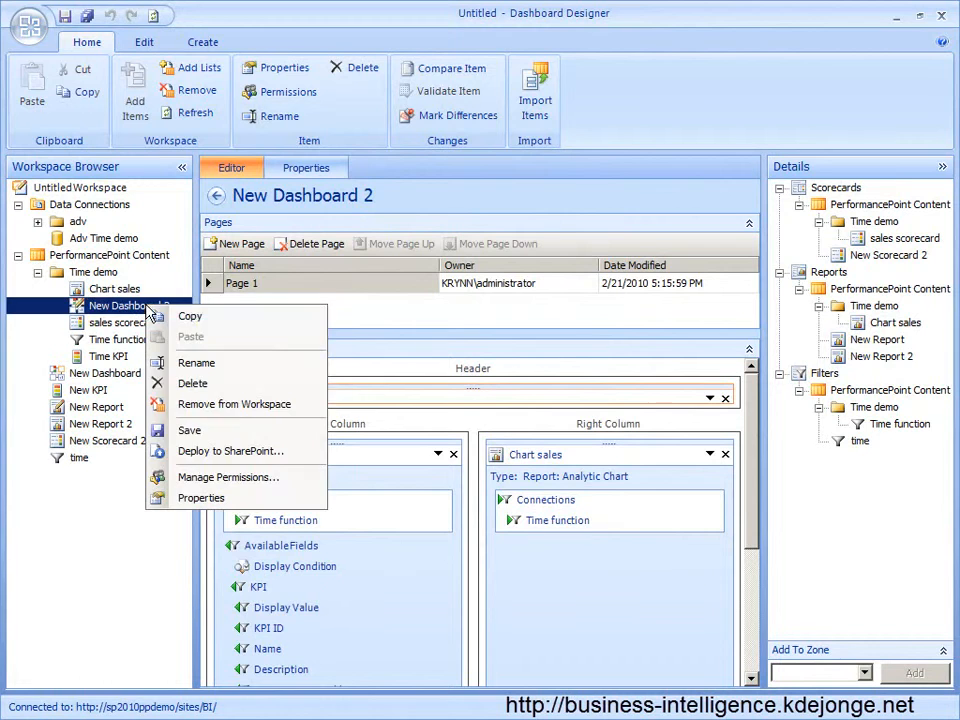
click(252, 453)
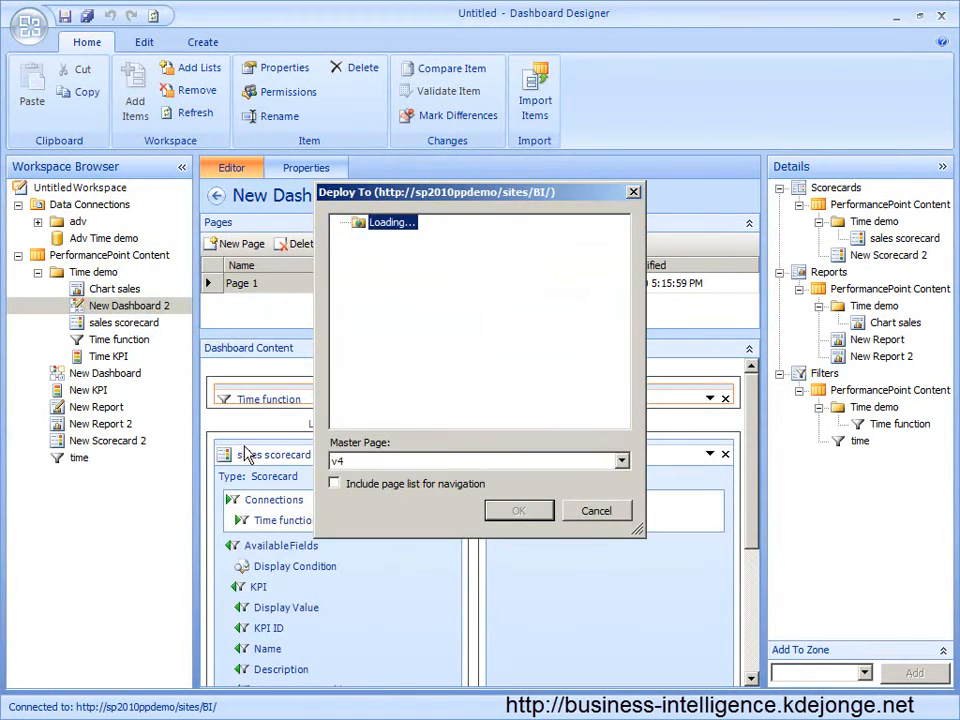
click(516, 510)
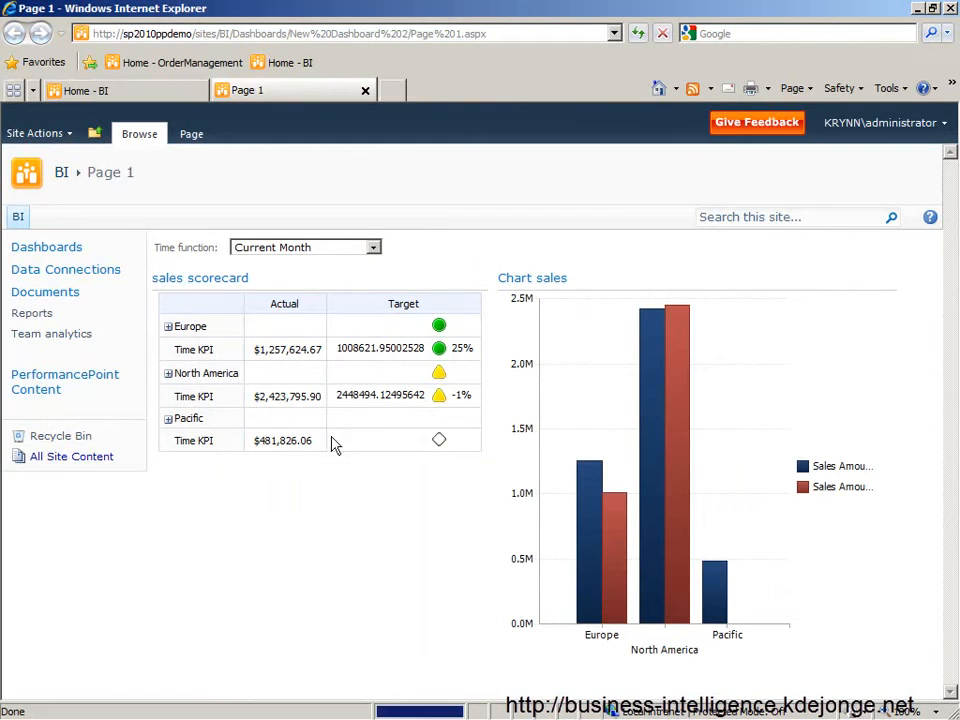
Test the deployed dashboard's Time function filter with Current month last year, 6 months back, Year to date and Last Month.
click(303, 250)
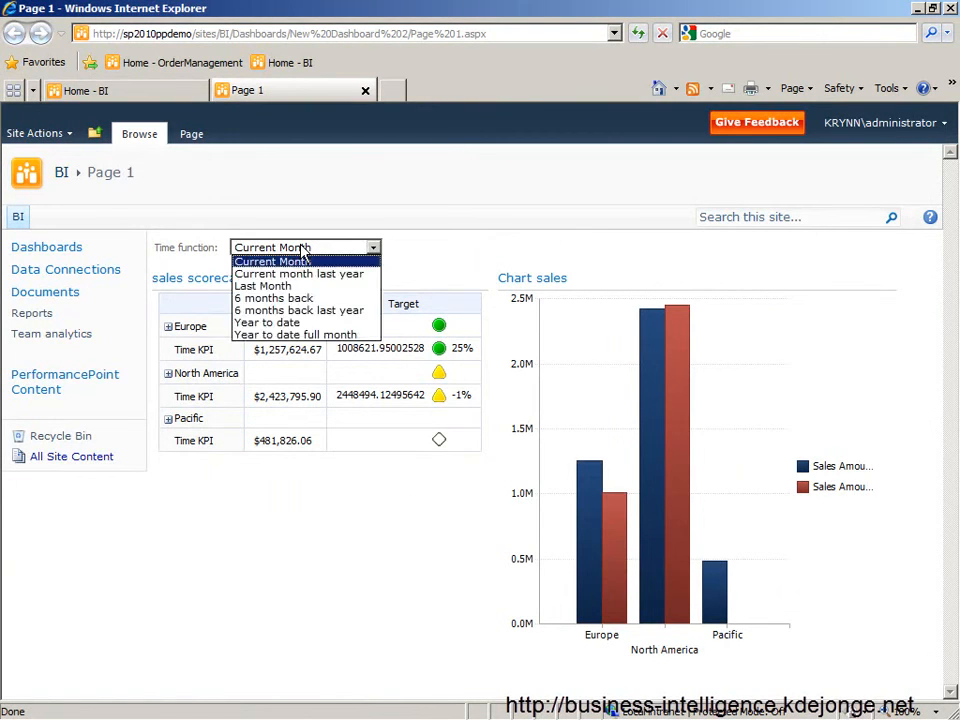
click(355, 276)
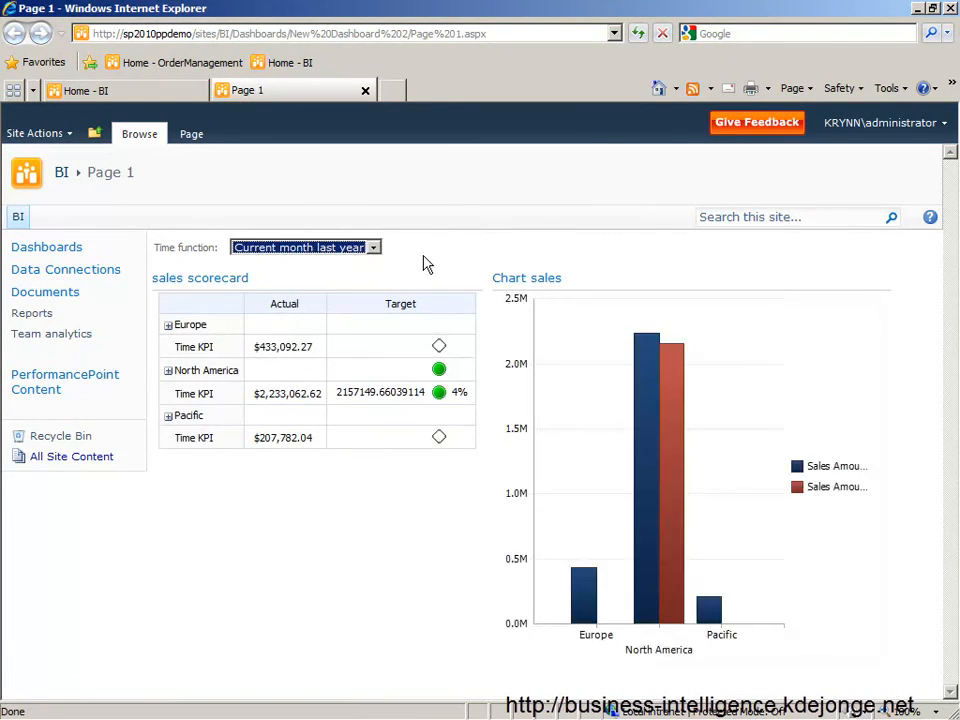
click(356, 247)
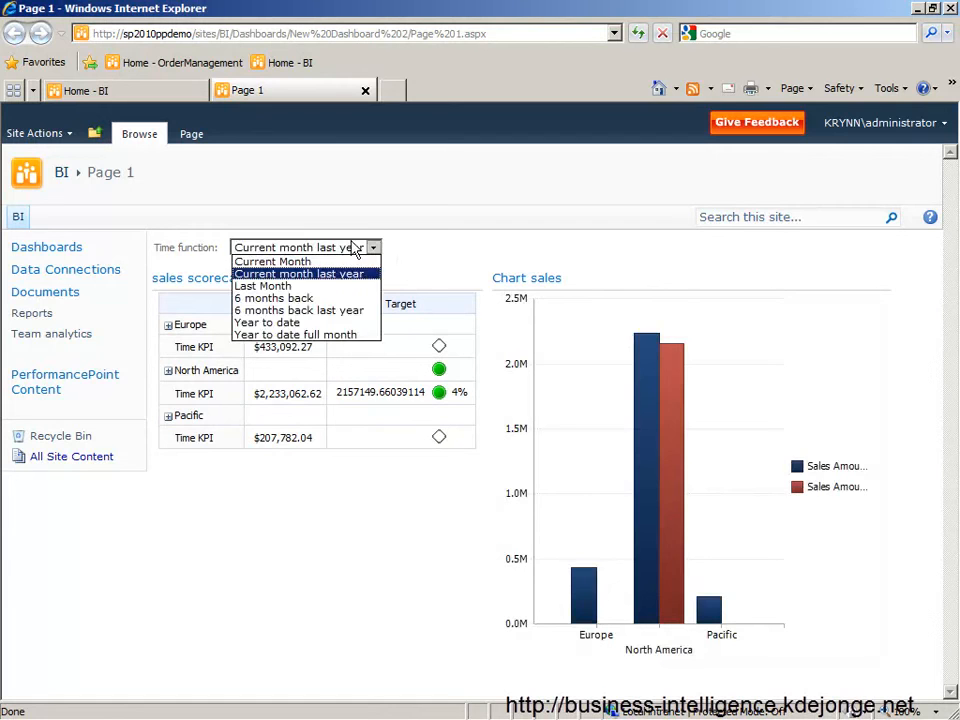
click(338, 302)
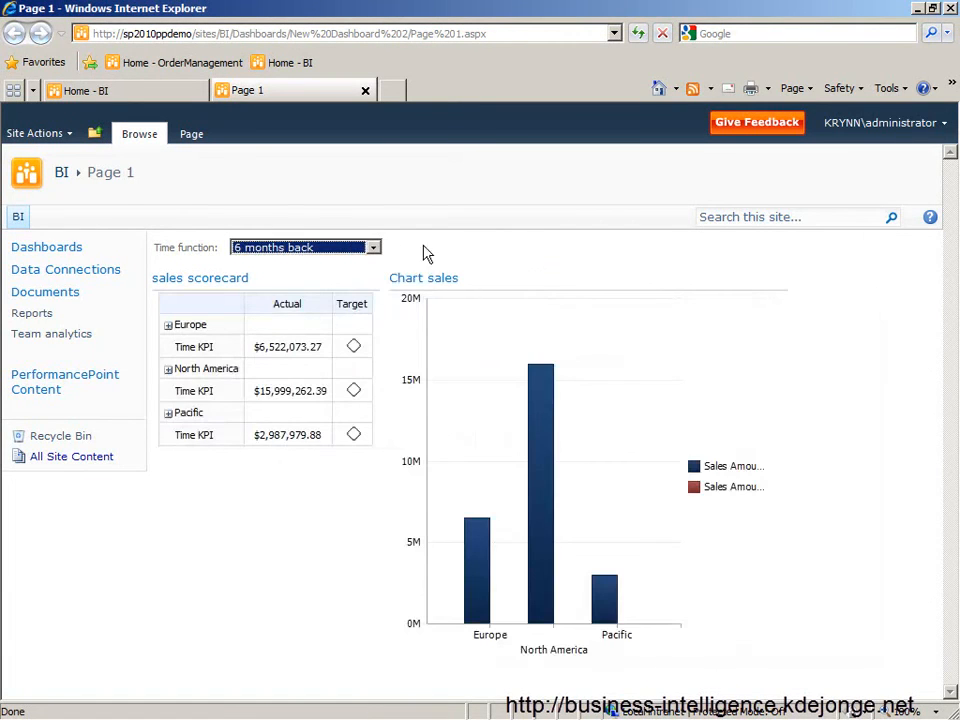
click(356, 249)
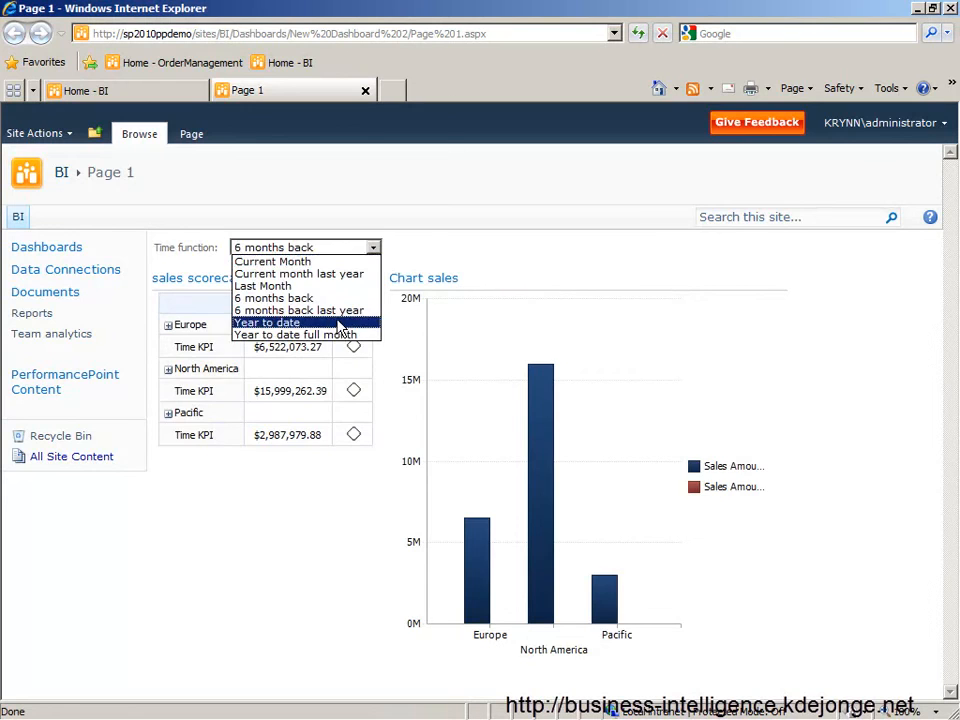
click(340, 323)
click(340, 250)
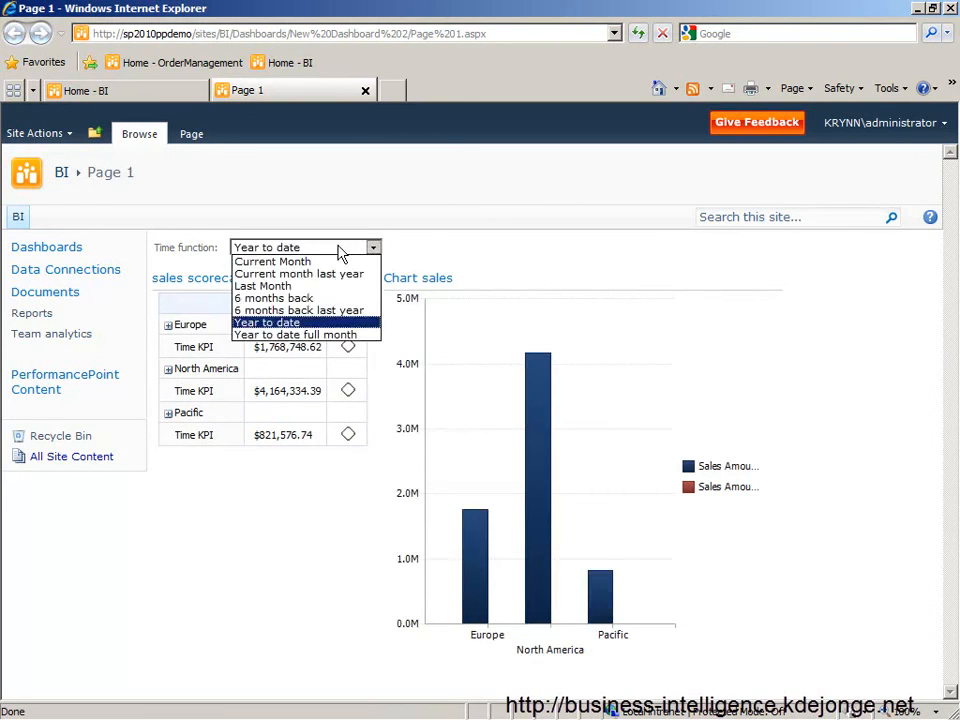
click(290, 286)
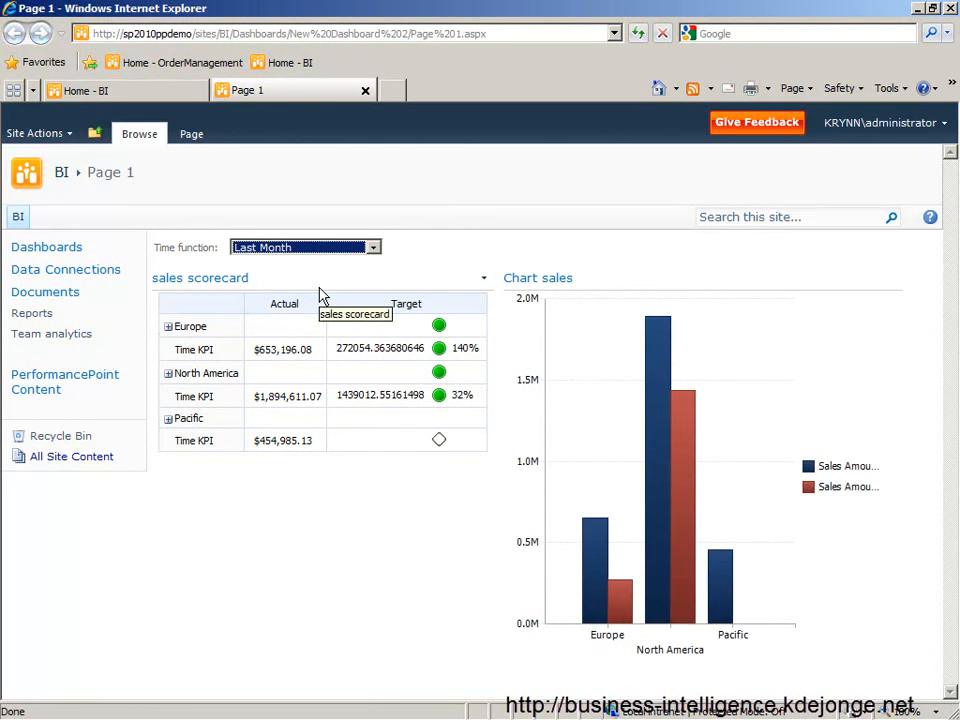